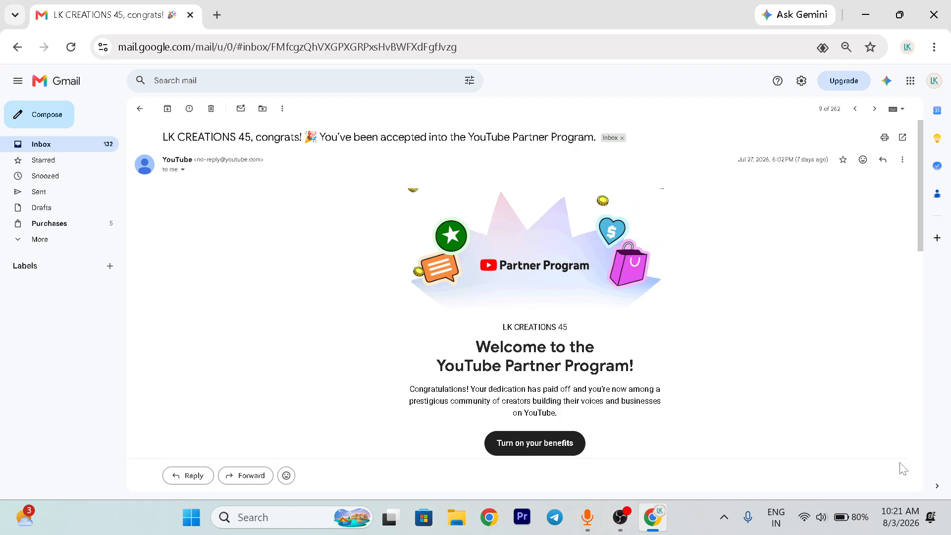
- Return to the adsense search results, open the AdSense Login result and dismiss the translation notice
key("alt+Left")
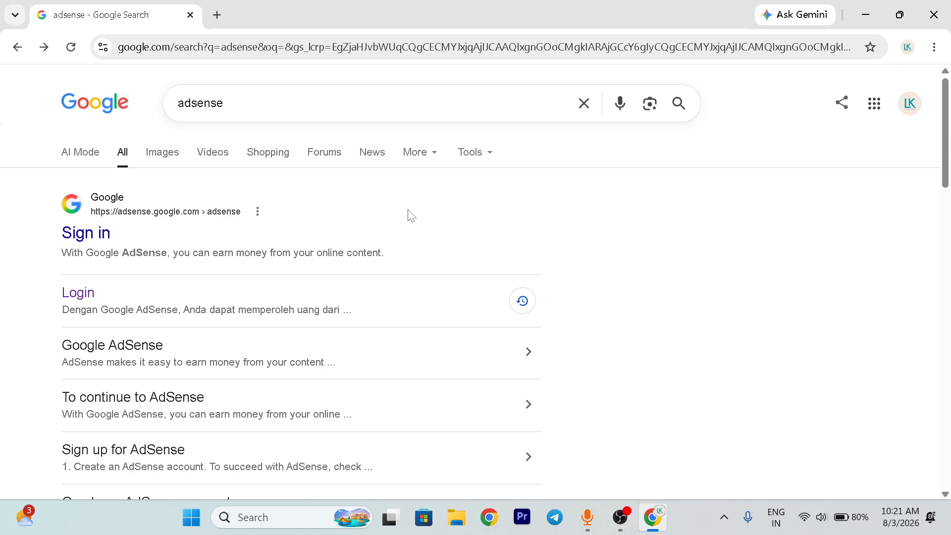
left_click(91, 293)
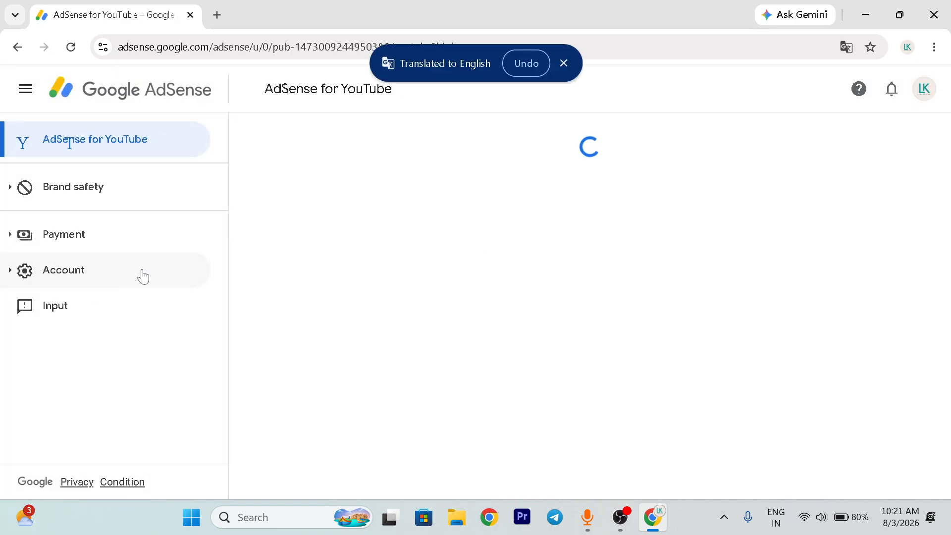
left_click(564, 63)
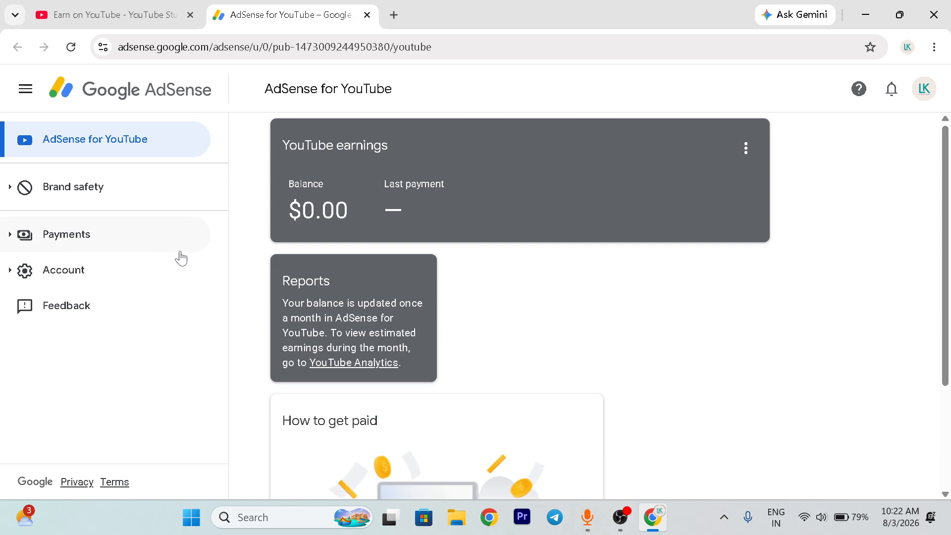
- Open the AdSense Payments info page and go to its settings management
left_click(67, 246)
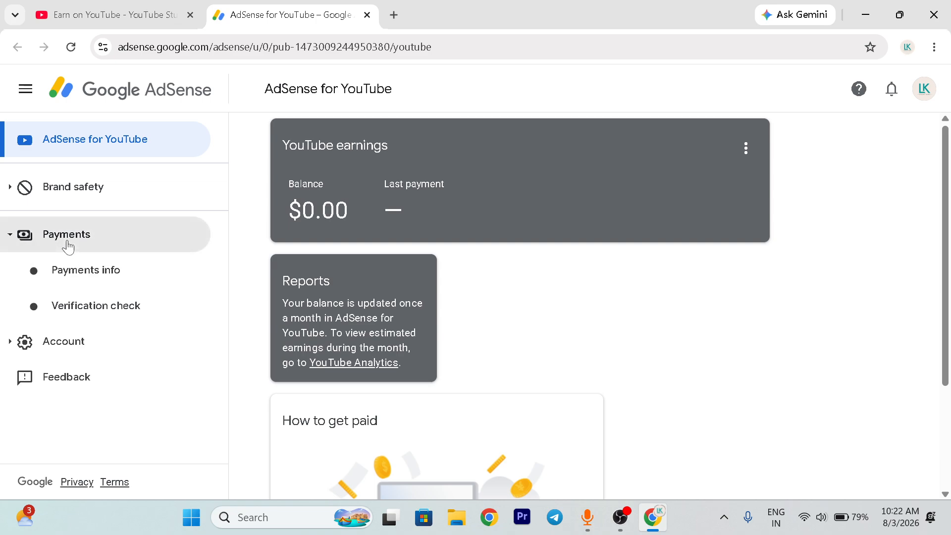
left_click(113, 275)
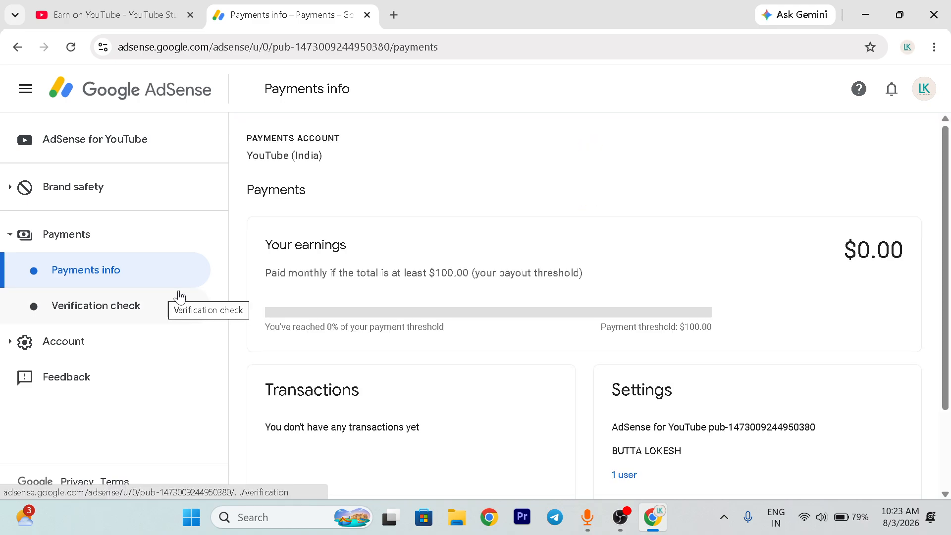
scroll(635, 464, "down", 2)
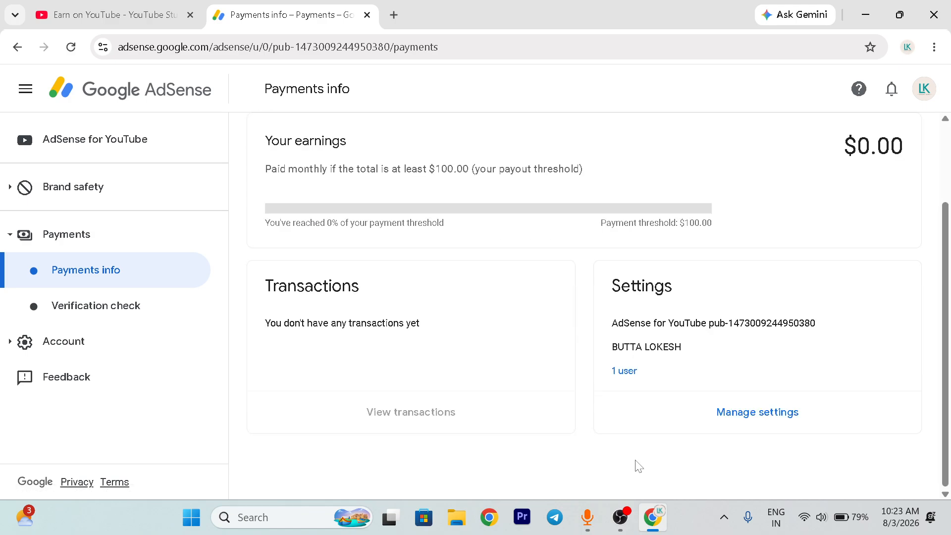
left_click(725, 422)
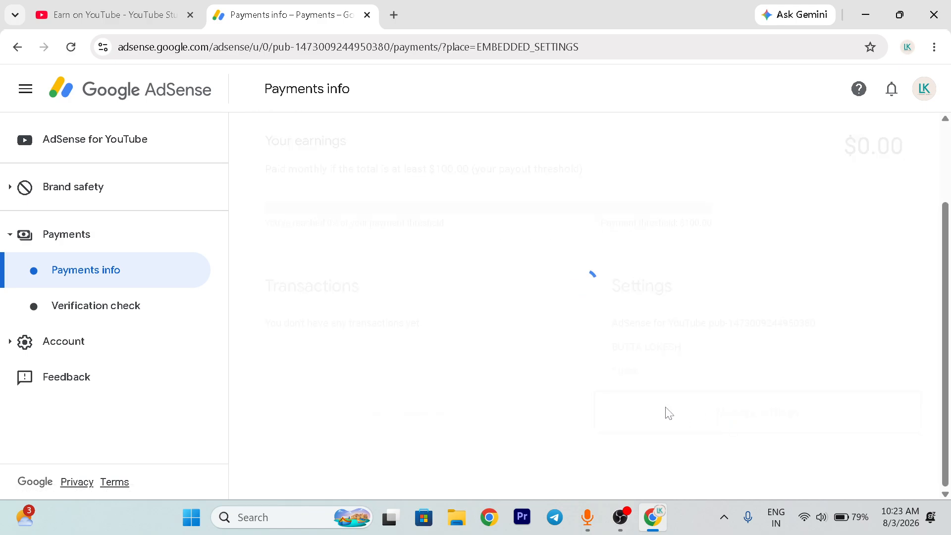
- Open the tax information management for the United States from the payments profile settings
scroll(525, 389, "down", 7)
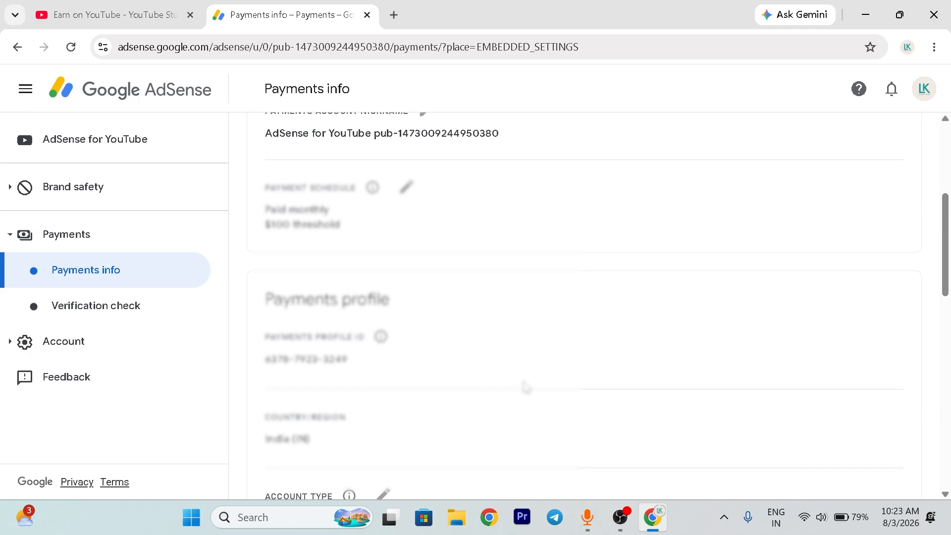
scroll(469, 389, "down", 3)
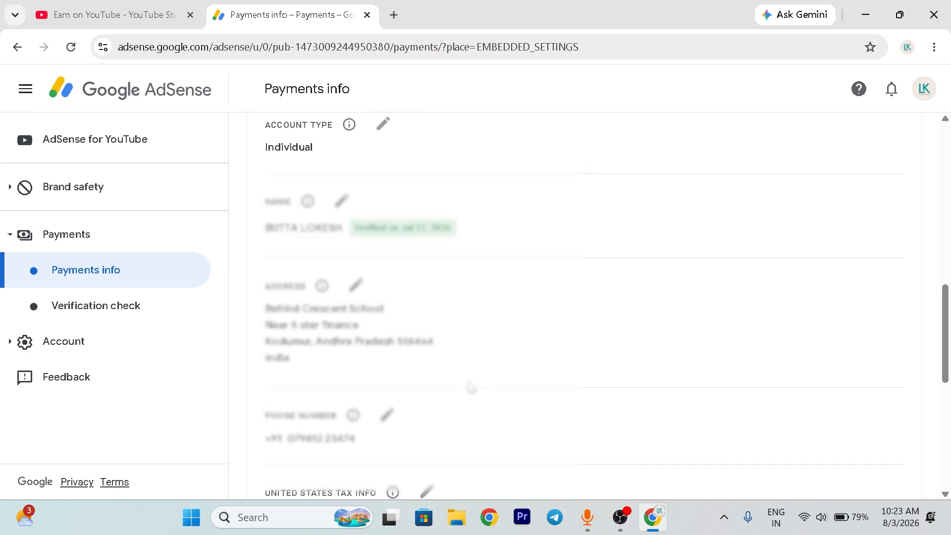
scroll(470, 387, "down", 4)
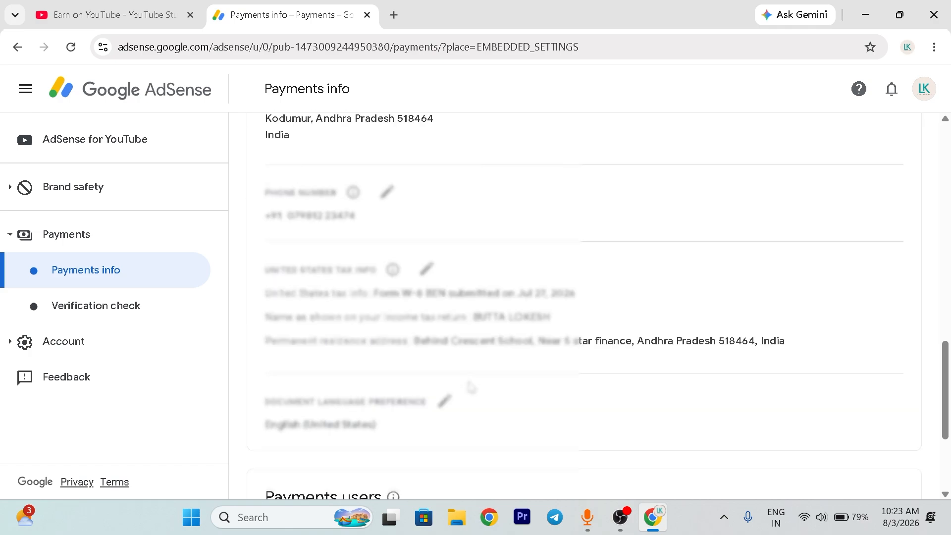
left_click(340, 404)
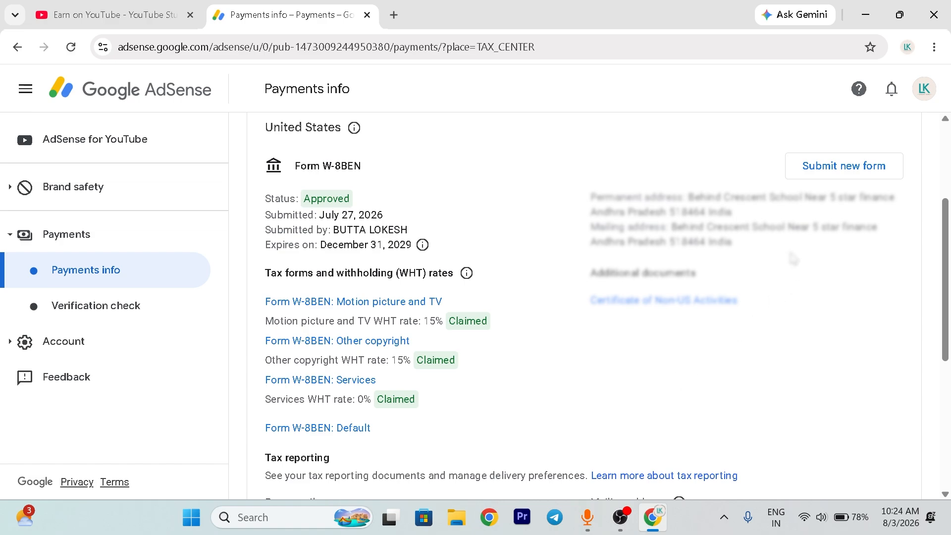
- Start a new United States tax form to replace the submitted W-8BEN, accepting the removal and preparation notices
left_click(818, 172)
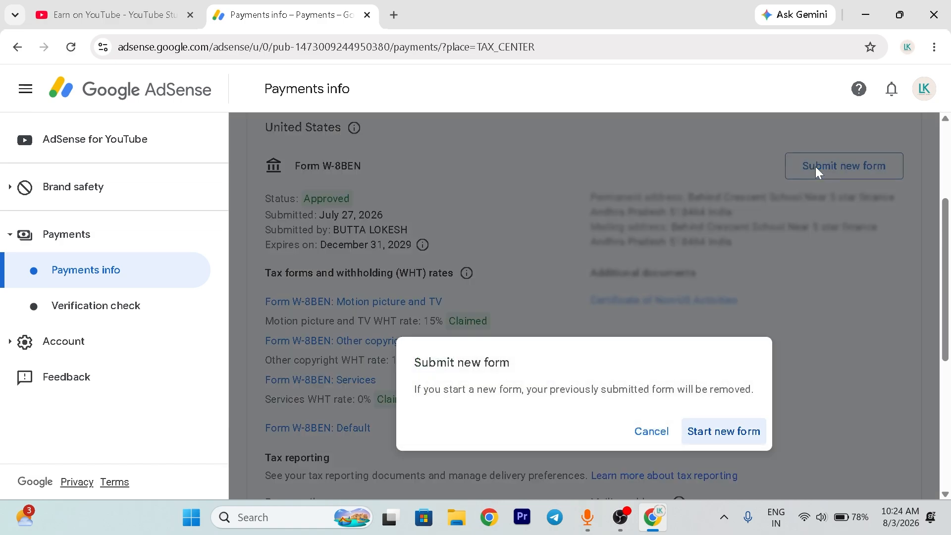
left_click(728, 429)
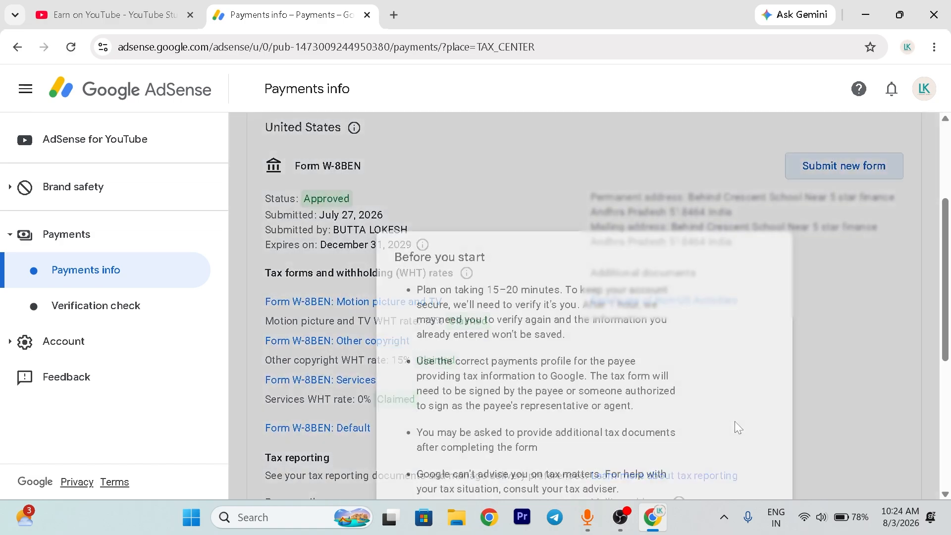
scroll(687, 406, "down", 3)
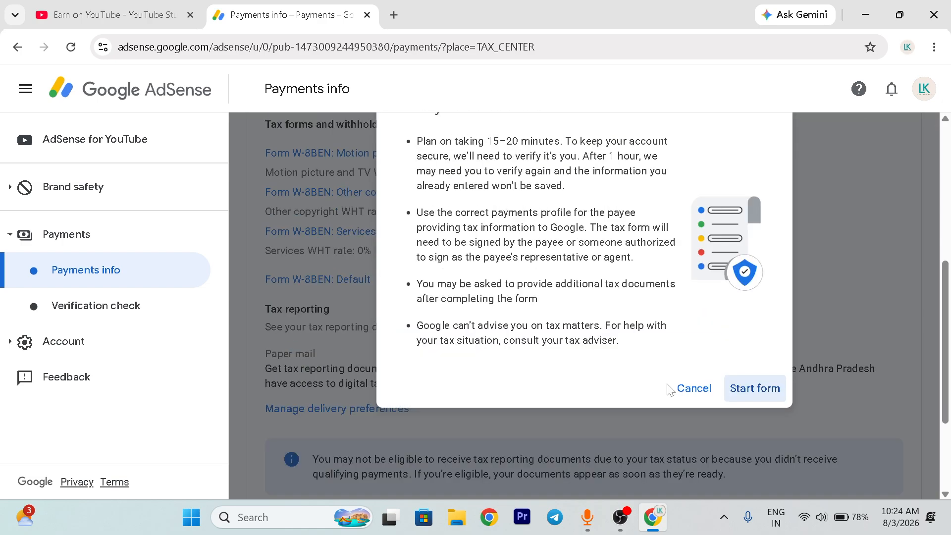
left_click(750, 389)
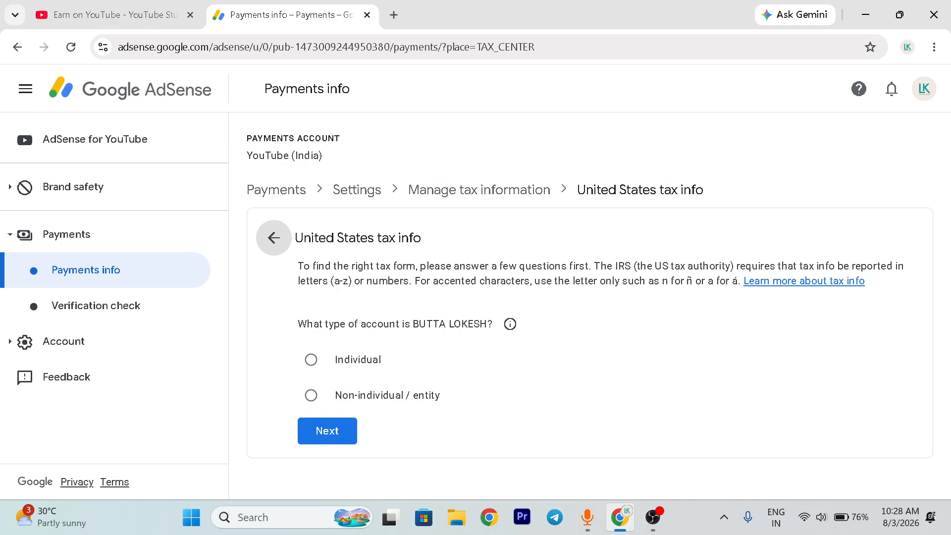
- Answer the United States tax questions with account type Individual and No for US citizen or resident
left_click(311, 359)
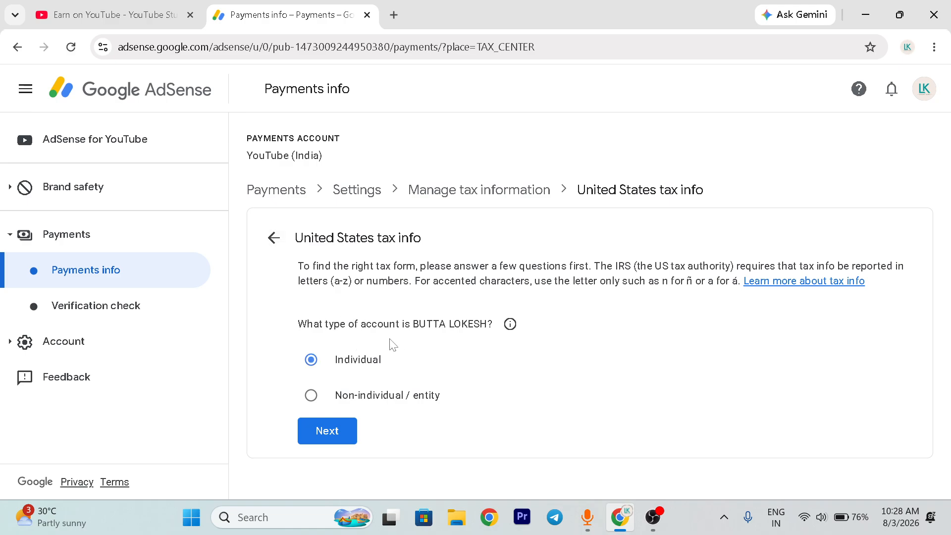
left_click(345, 431)
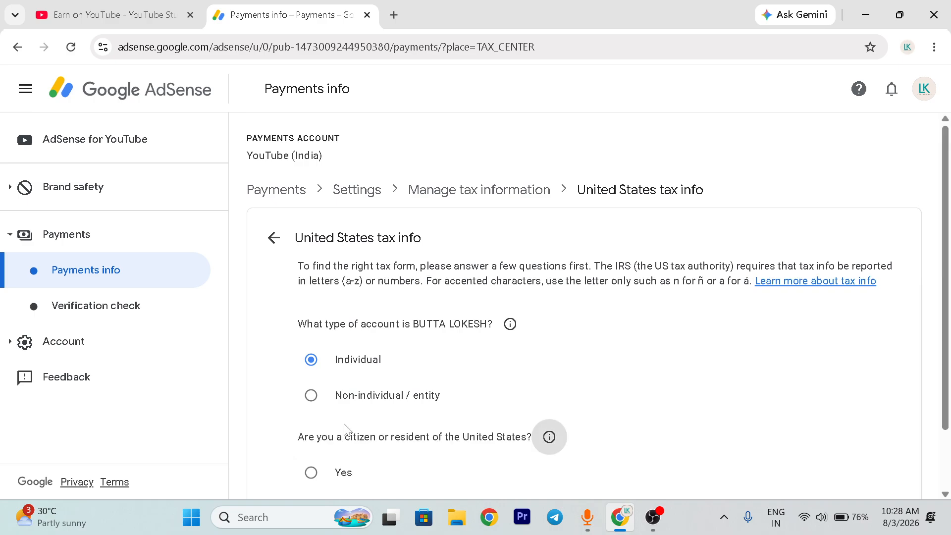
scroll(347, 426, "down", 2)
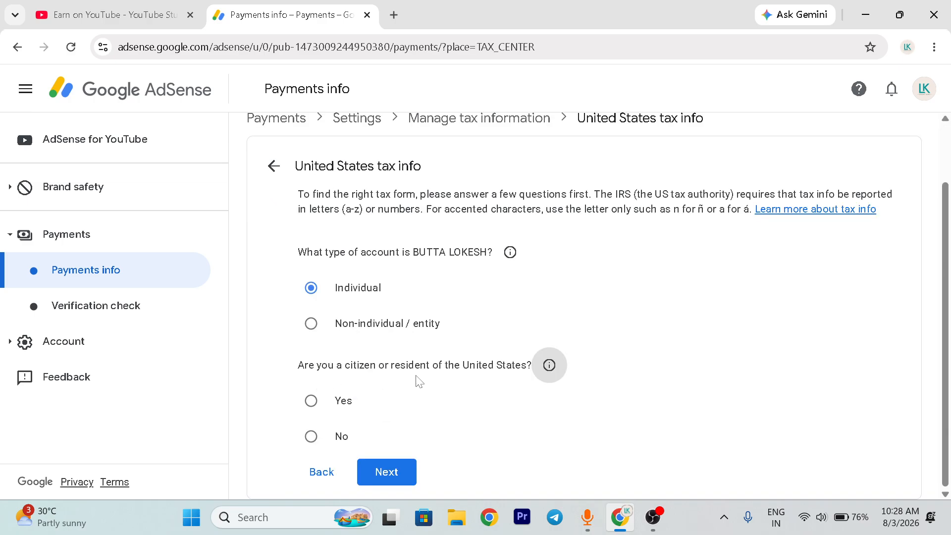
left_click(311, 436)
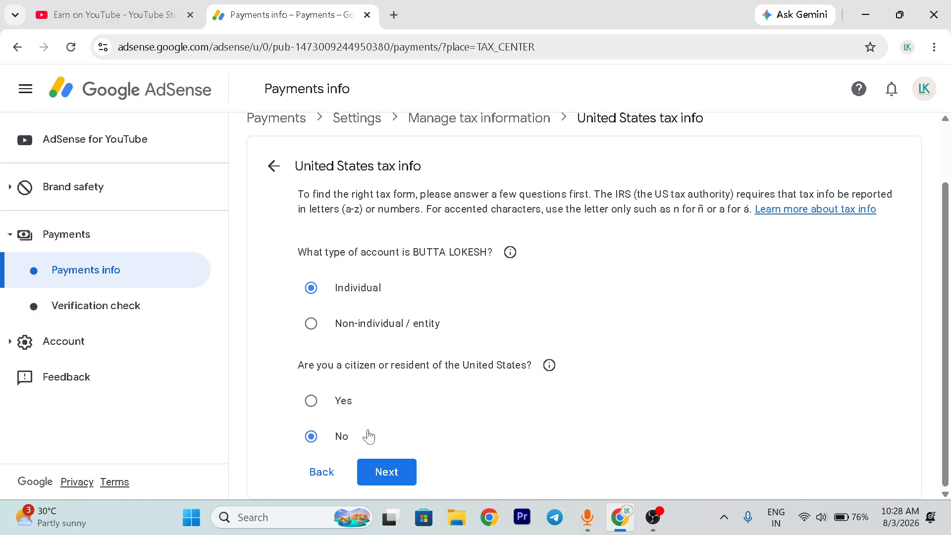
left_click(395, 472)
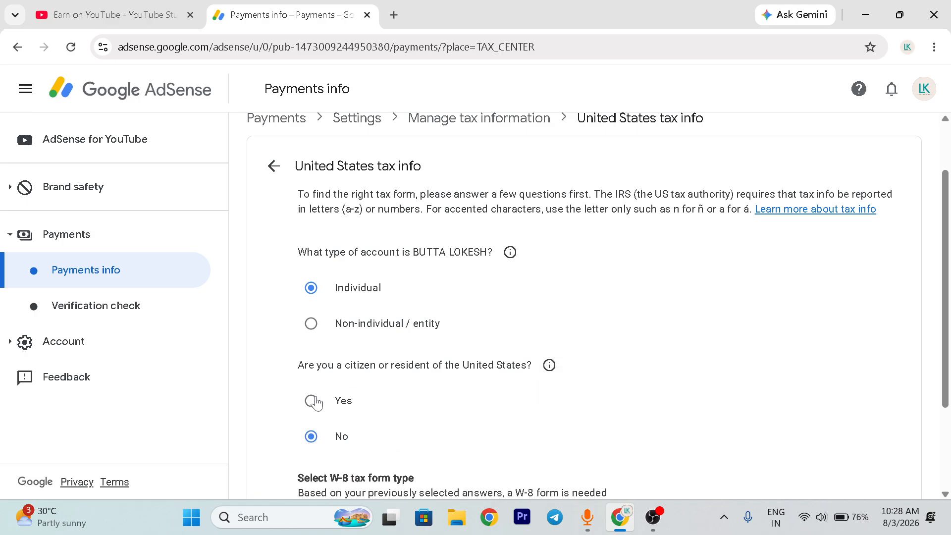
- Choose W-8BEN as the W-8 tax form type and start the form
scroll(416, 385, "down", 2)
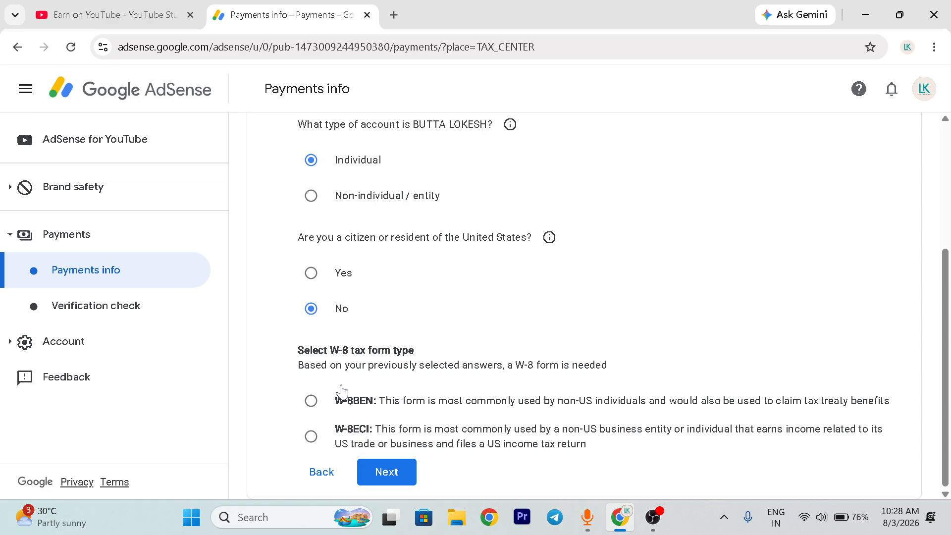
left_click(312, 400)
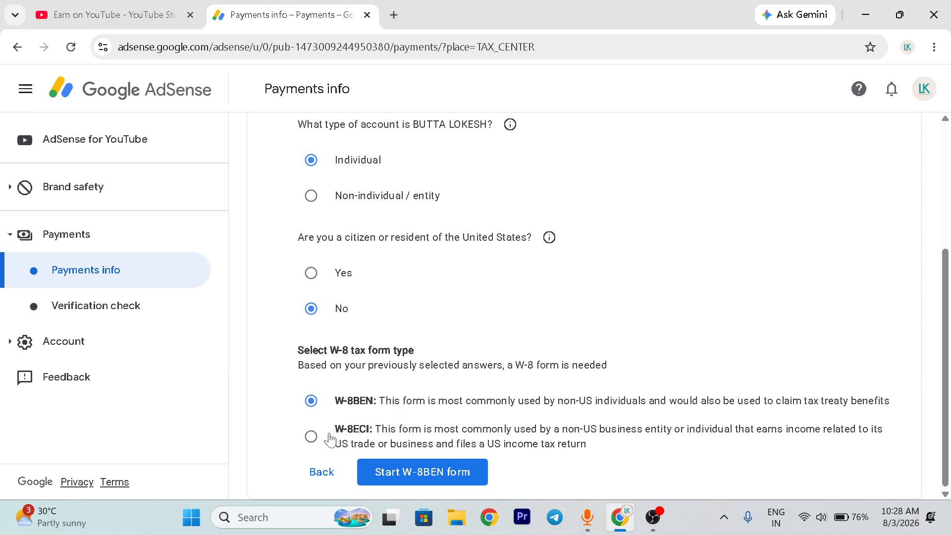
left_click(405, 475)
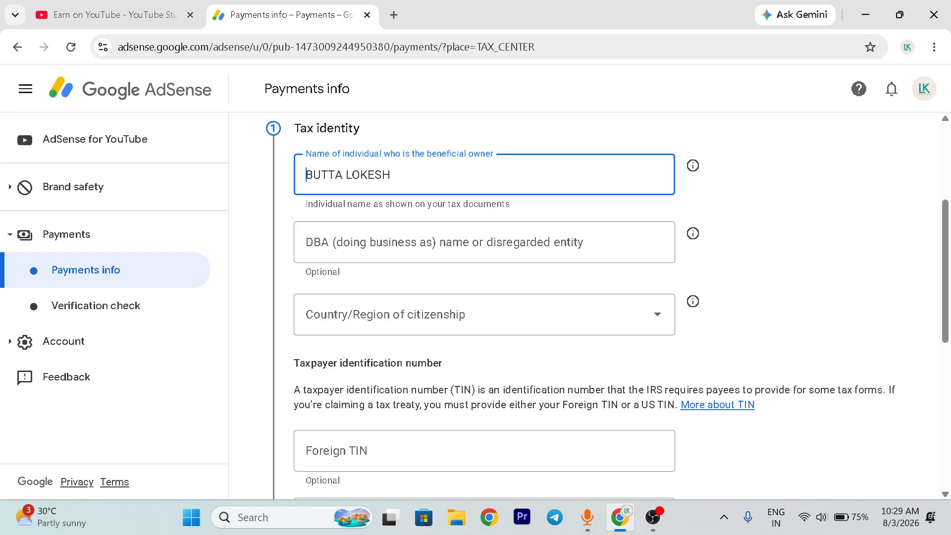
- In the tax identity section, leave the DBA name empty and set the country of citizenship to India
left_click(392, 175)
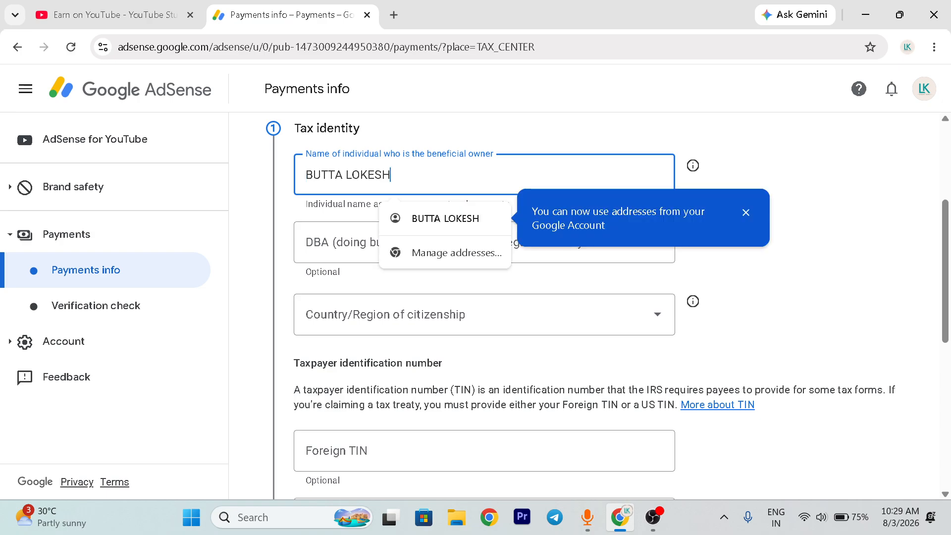
left_click(346, 243)
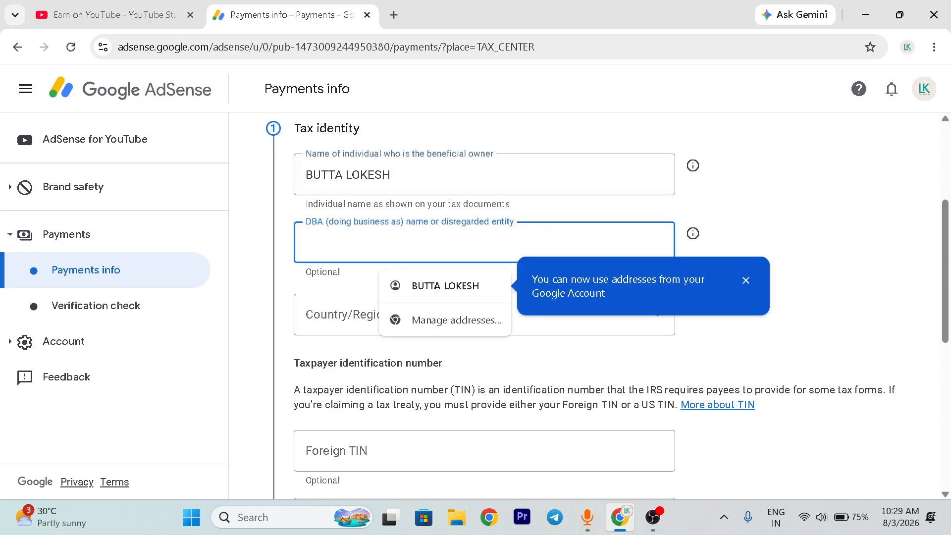
left_click(360, 322)
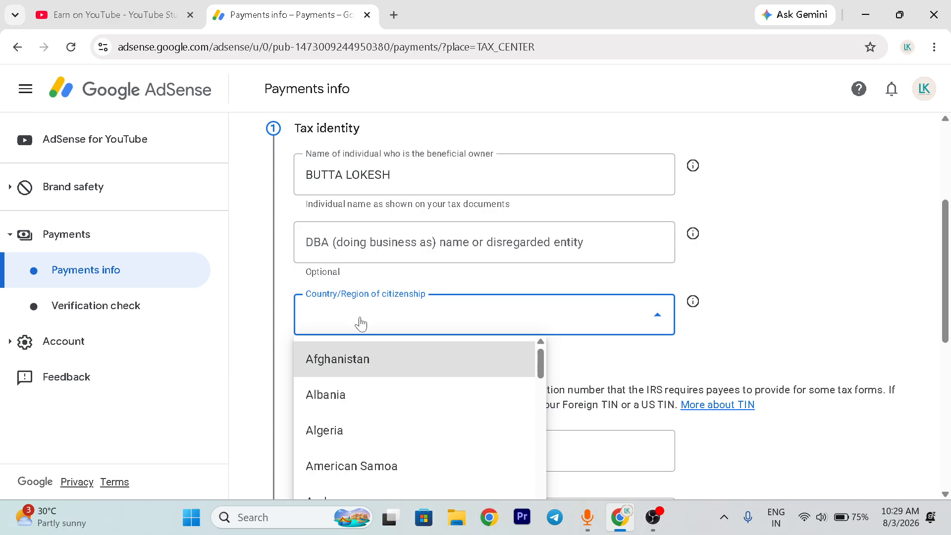
scroll(391, 381, "down", 20)
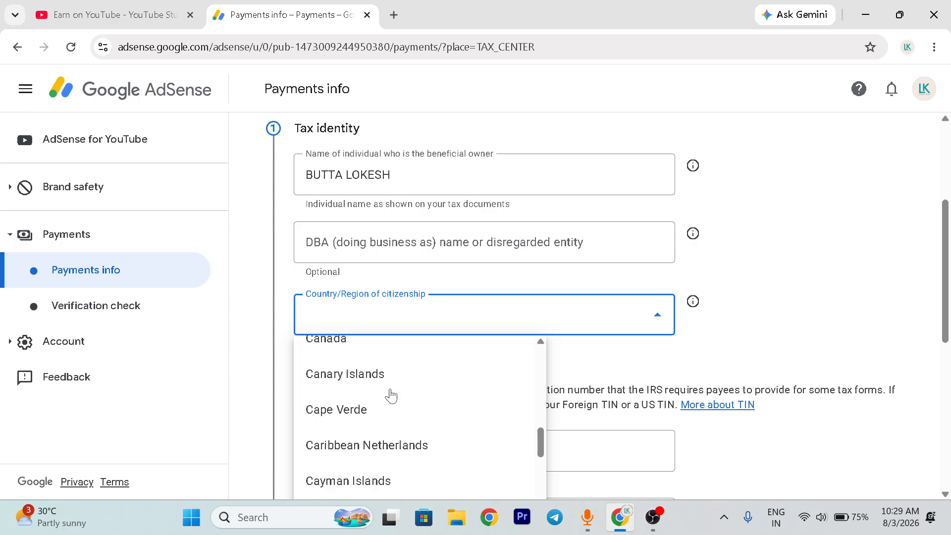
scroll(391, 396, "down", 6)
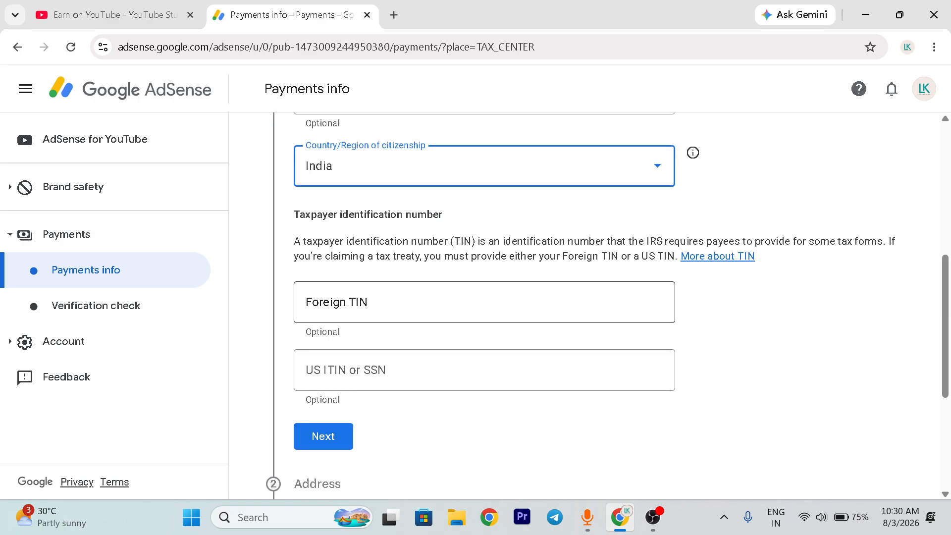
- Enter the payee's Foreign TIN and continue to the address section
left_click(421, 303)
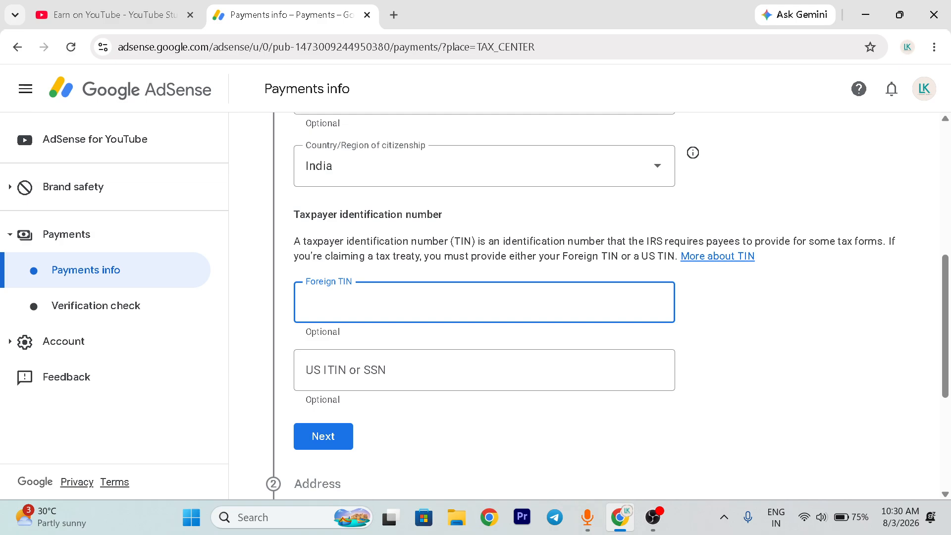
type("[blurred]")
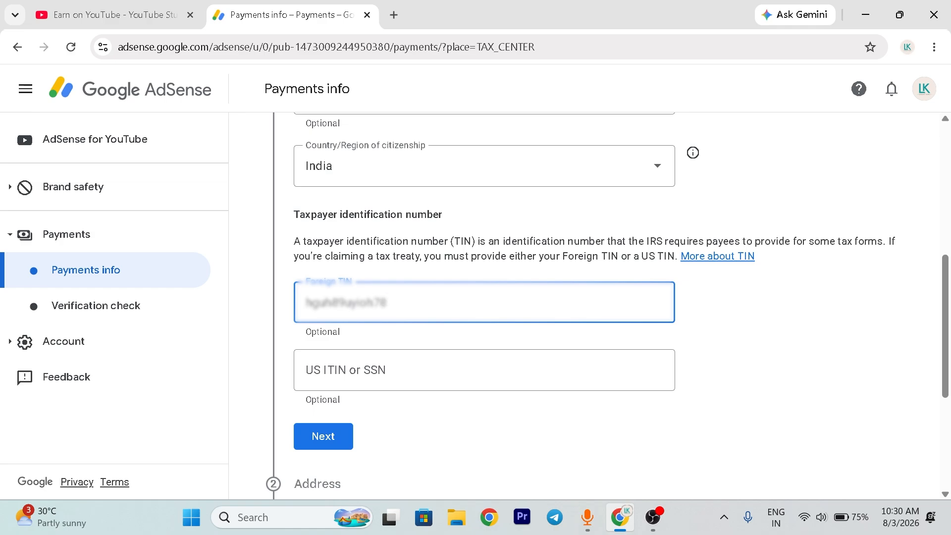
left_click(328, 450)
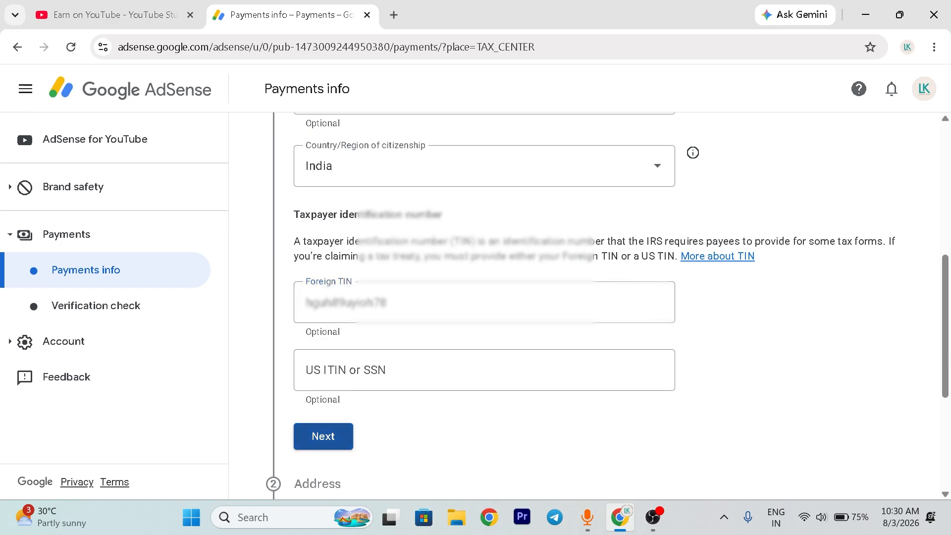
- Fill in the permanent residence street address, city and PIN code using the first saved address suggestion
scroll(349, 267, "down", 1)
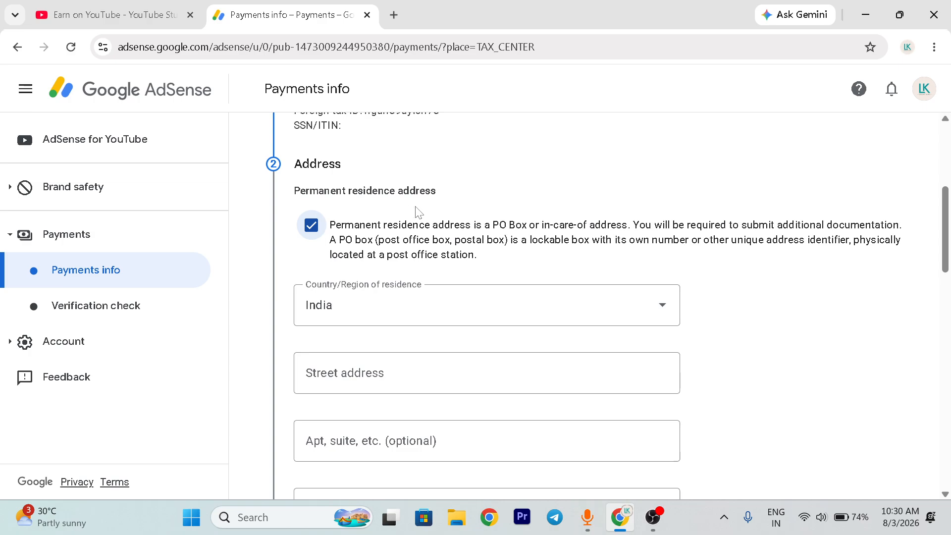
scroll(397, 314, "down", 1)
left_click(402, 314)
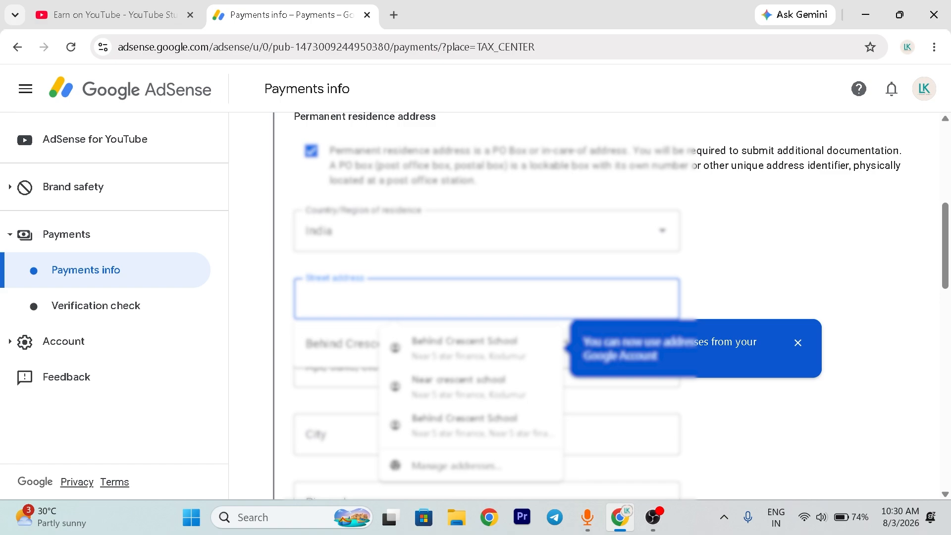
left_click(465, 346)
scroll(638, 389, "down", 3)
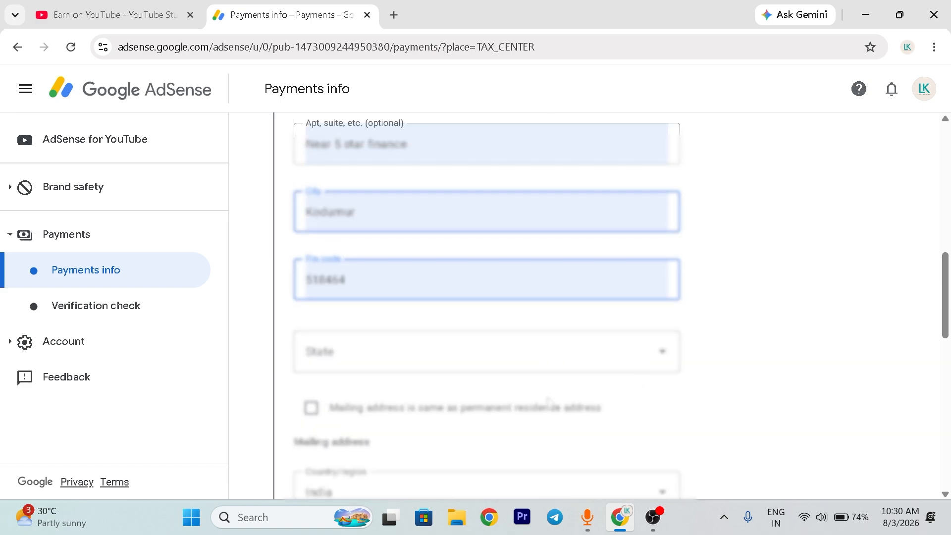
scroll(388, 216, "up", 3)
scroll(388, 216, "down", 2)
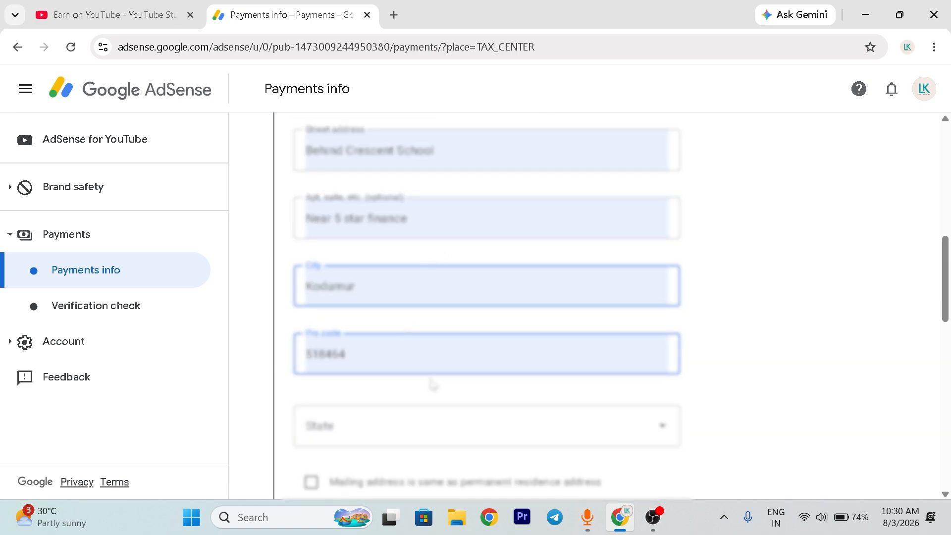
- Choose the payee's state for the permanent residence address, mark the mailing address as the same, and continue to the tax treaty section
scroll(431, 384, "down", 1)
left_click(366, 359)
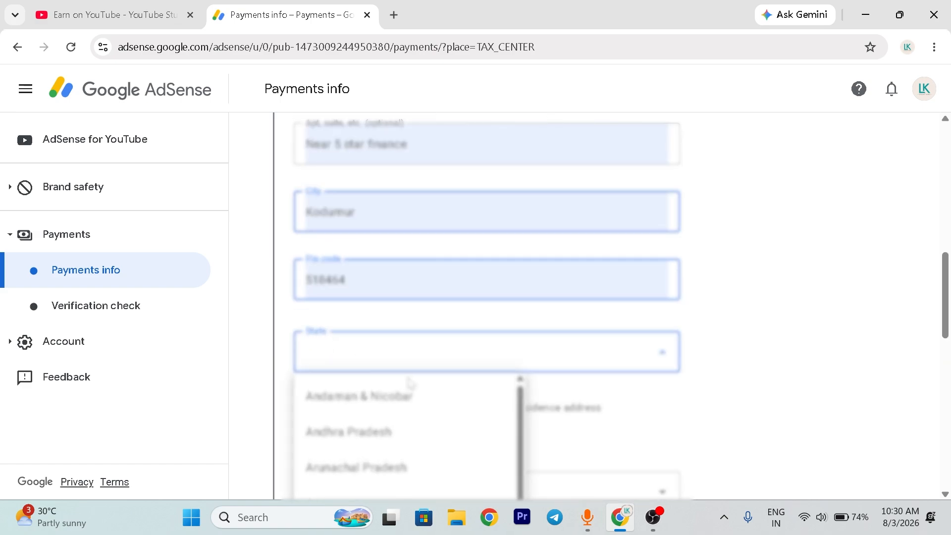
left_click(379, 445)
scroll(379, 436, "down", 2)
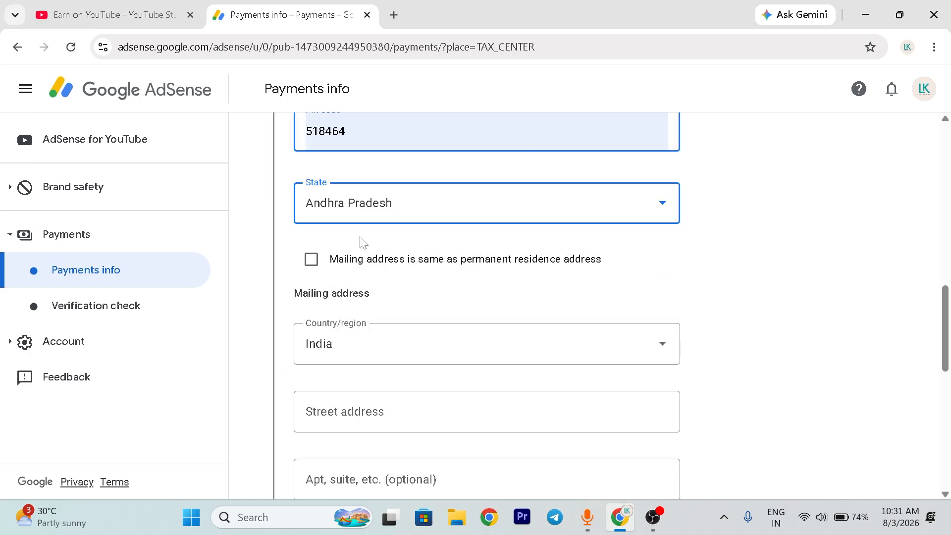
left_click(311, 261)
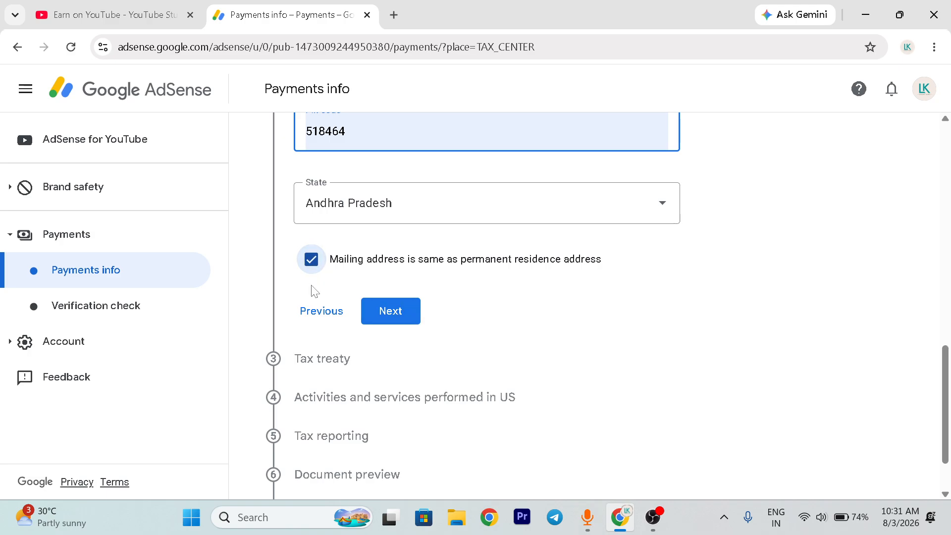
left_click(380, 312)
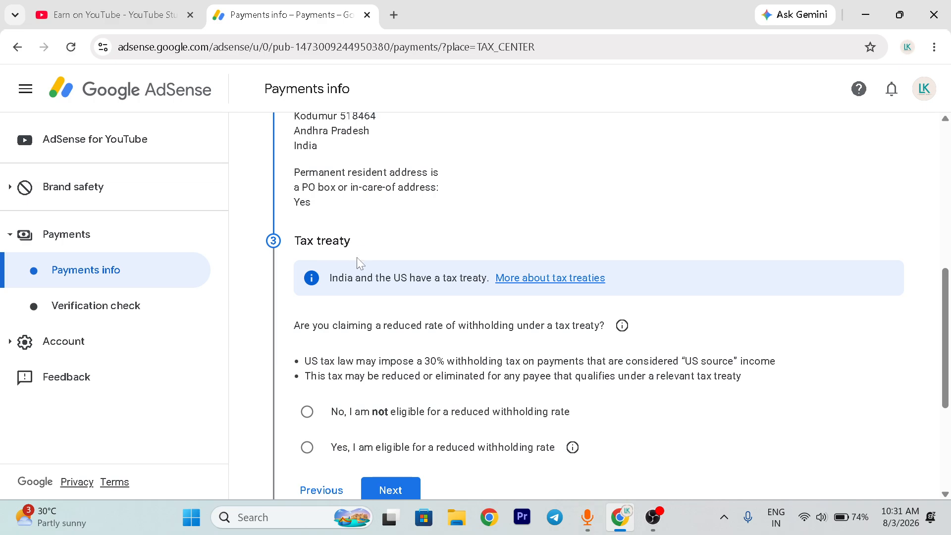
- Claim eligibility for a reduced withholding rate and certify tax treaty residency with India as the country
scroll(357, 257, "down", 1)
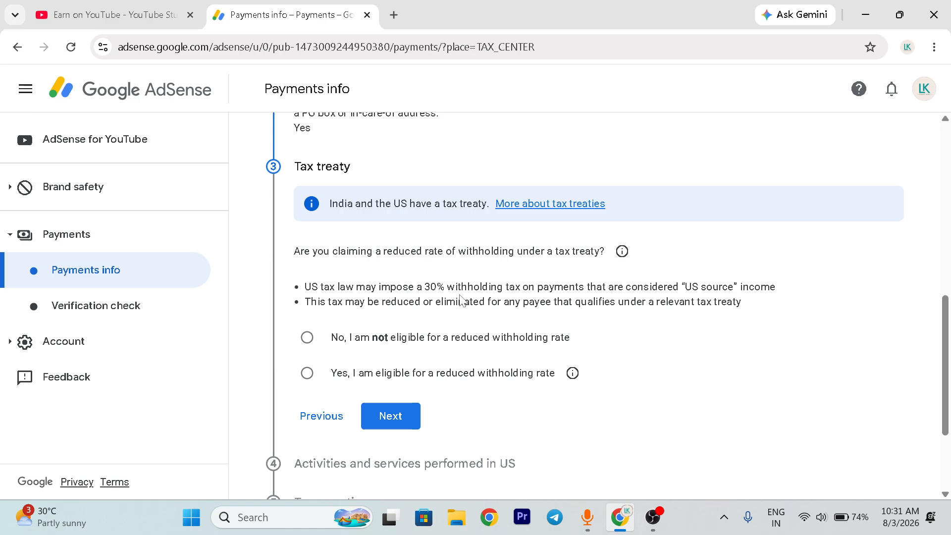
left_click(307, 373)
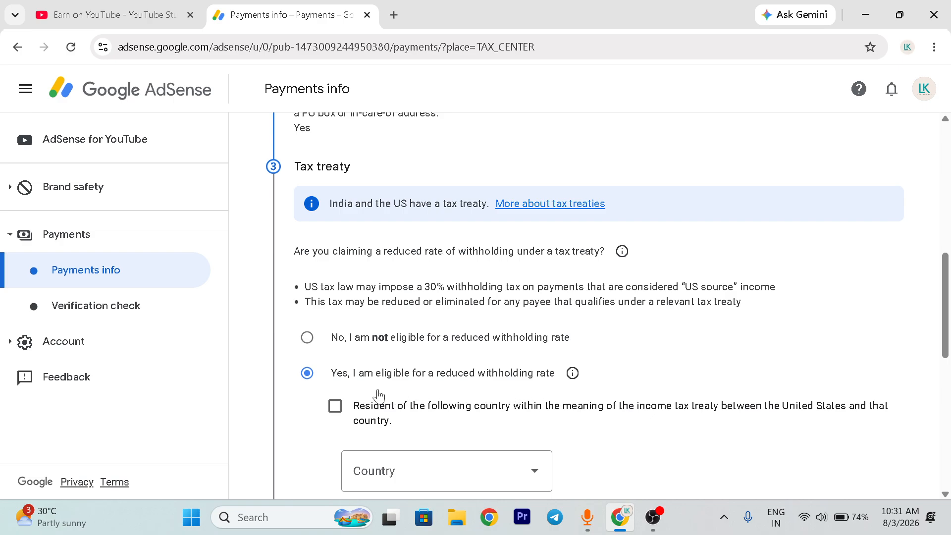
left_click(335, 406)
scroll(335, 406, "down", 3)
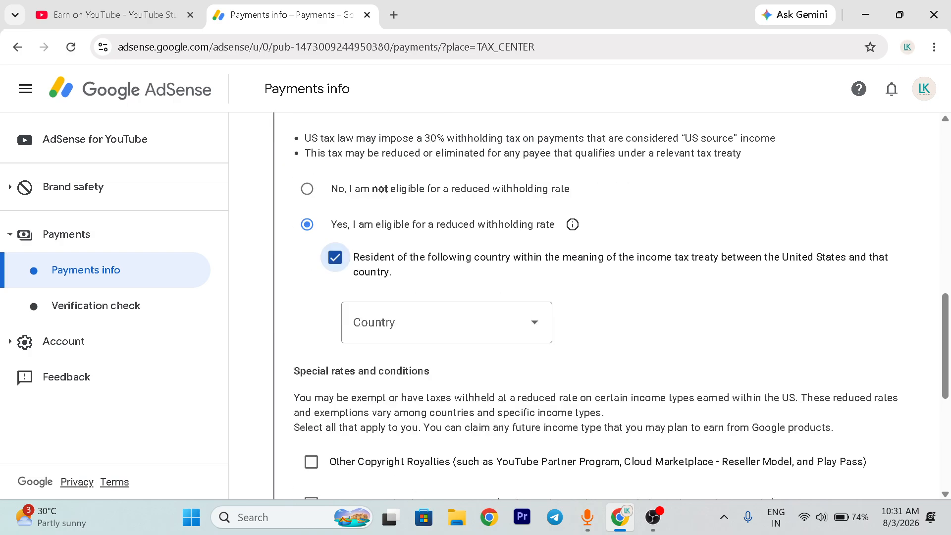
left_click(440, 327)
scroll(394, 258, "down", 3)
scroll(395, 245, "down", 5)
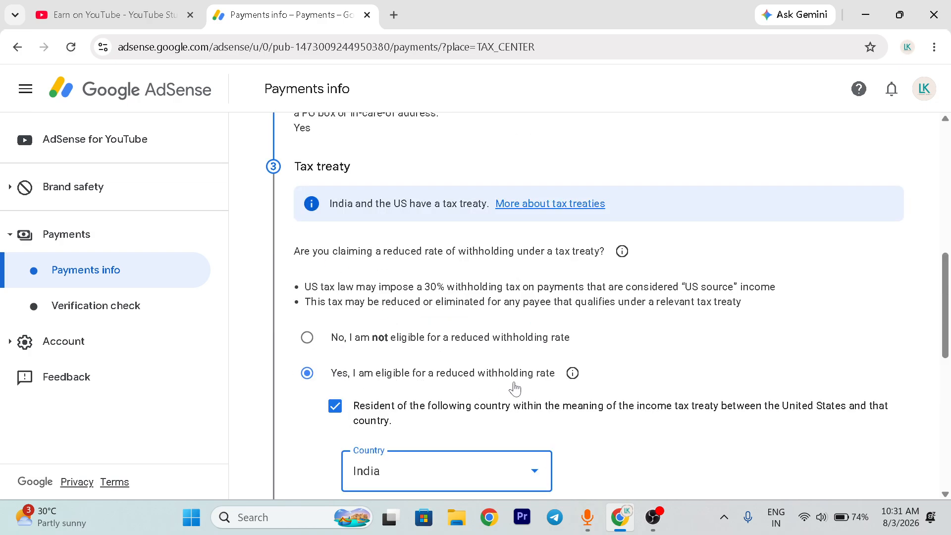
scroll(510, 391, "down", 2)
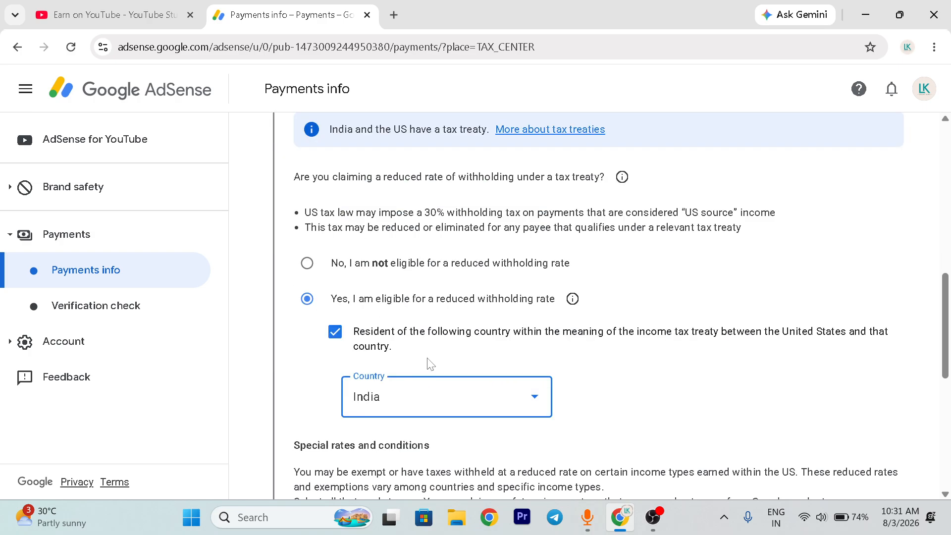
- Under special rates and conditions, select Services or other business income and Other Copyright Royalties
scroll(430, 364, "down", 4)
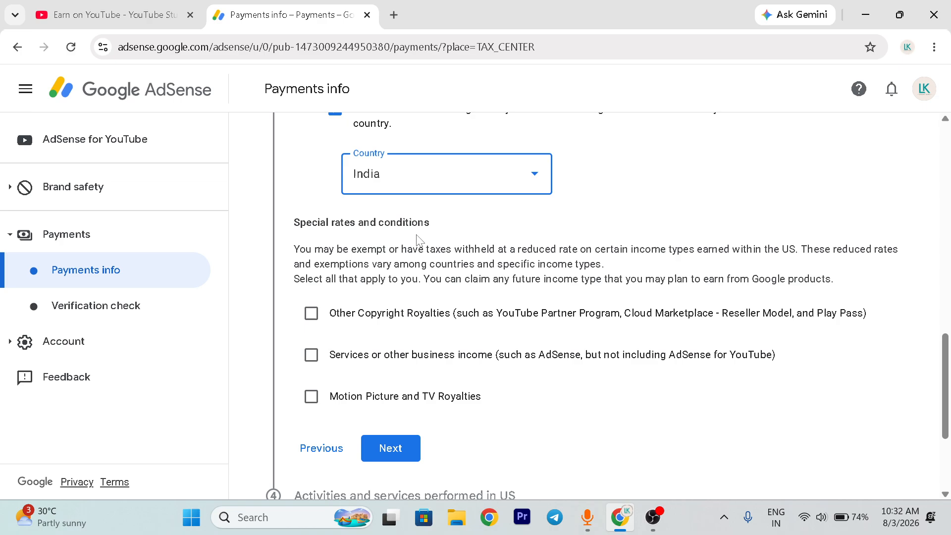
left_click(311, 356)
left_click(311, 313)
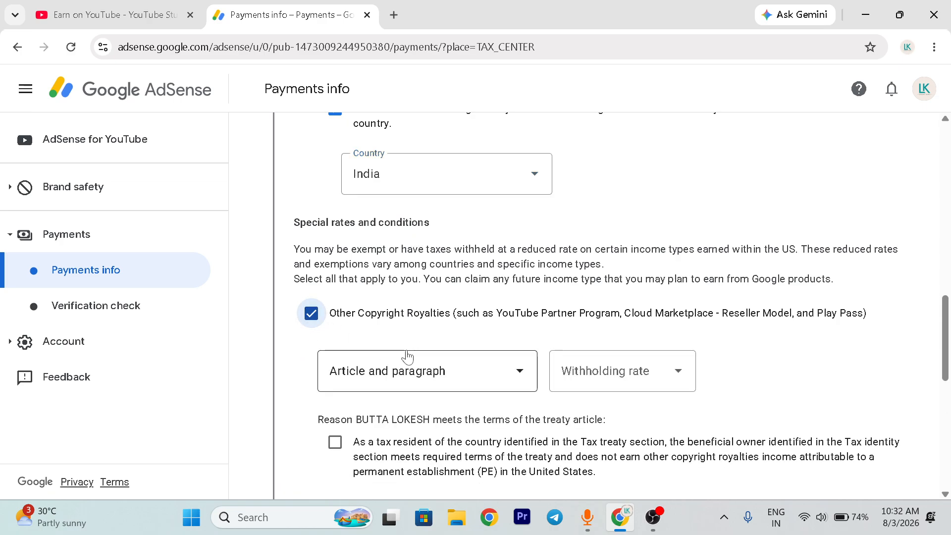
- For Other Copyright Royalties, choose Article 12 and paragraph 2A II with the 15% reduced treaty rate and confirm the treaty terms are met
scroll(380, 331, "down", 2)
scroll(391, 329, "up", 1)
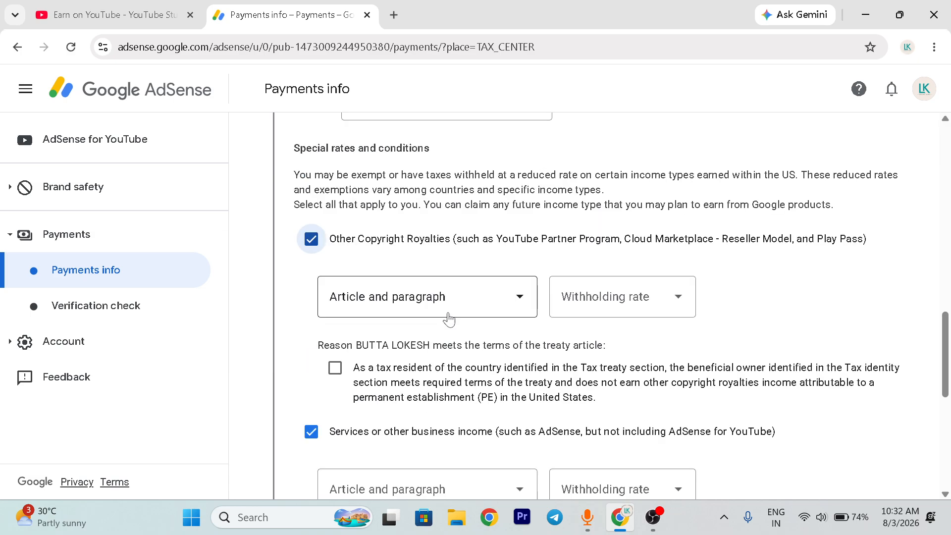
left_click(499, 301)
left_click(365, 337)
left_click(622, 310)
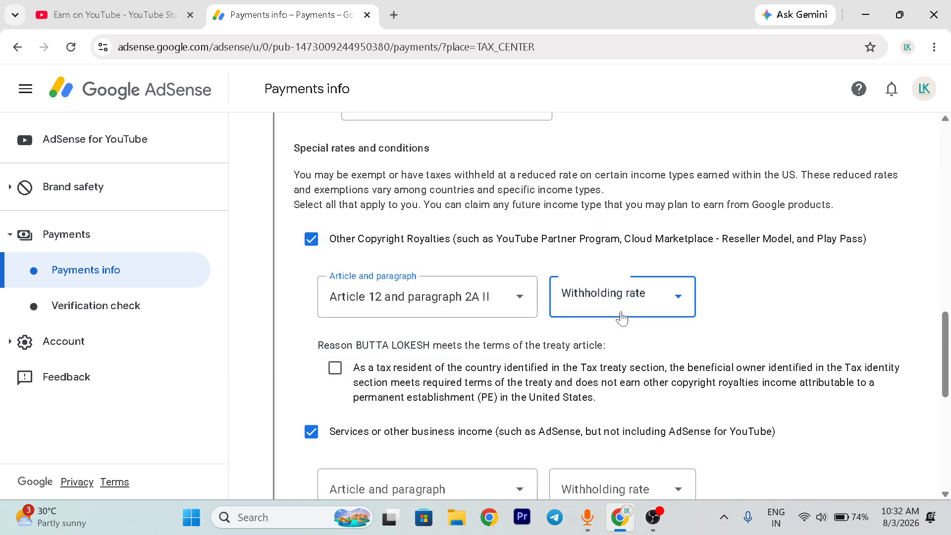
left_click(616, 338)
scroll(617, 339, "down", 1)
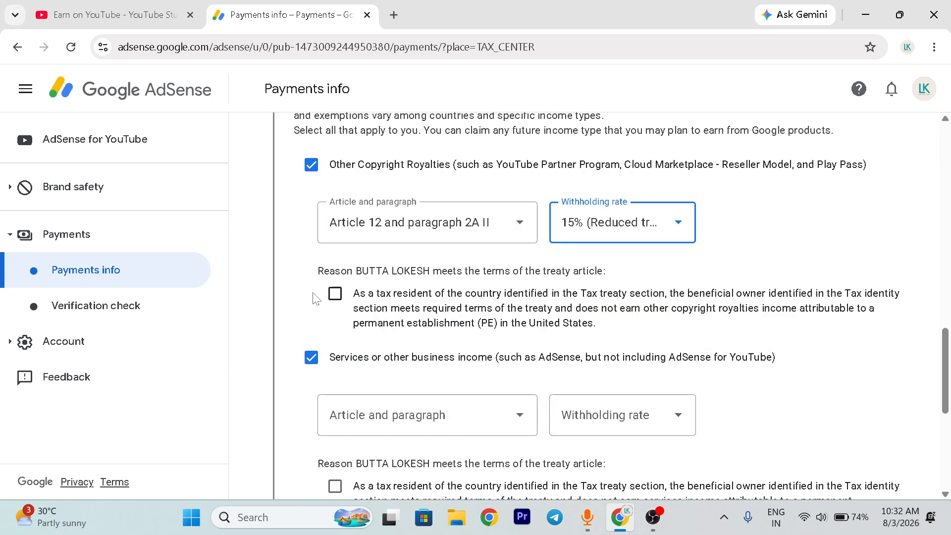
left_click(335, 294)
- For Services or other business income, choose Article 7 and paragraph 1 with the 0% reduced treaty rate and confirm the treaty terms are met
scroll(430, 352, "down", 1)
left_click(433, 347)
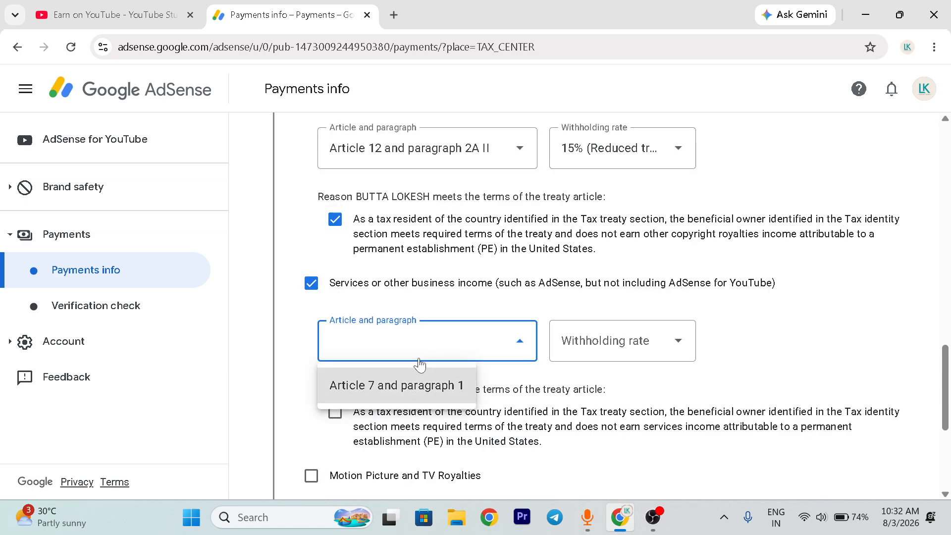
left_click(404, 385)
left_click(629, 352)
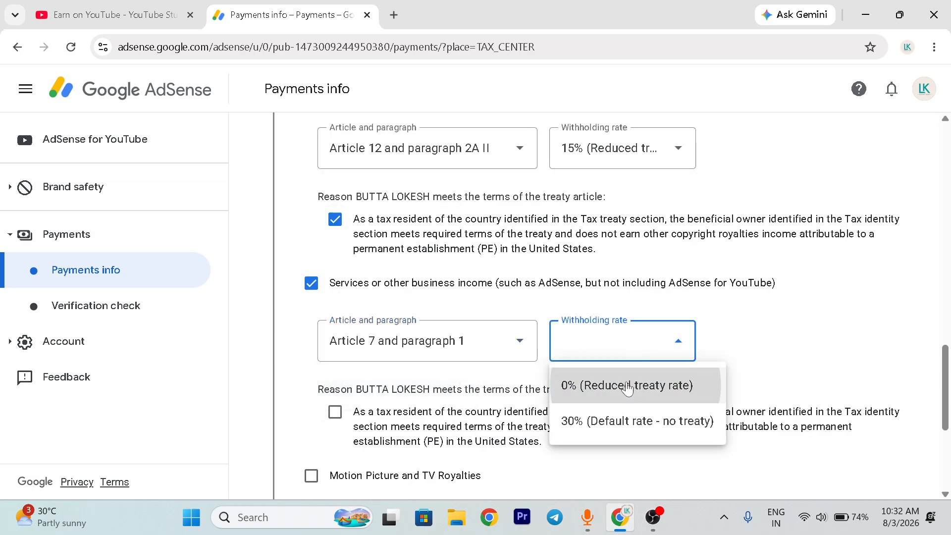
left_click(627, 385)
scroll(627, 384, "down", 1)
left_click(335, 339)
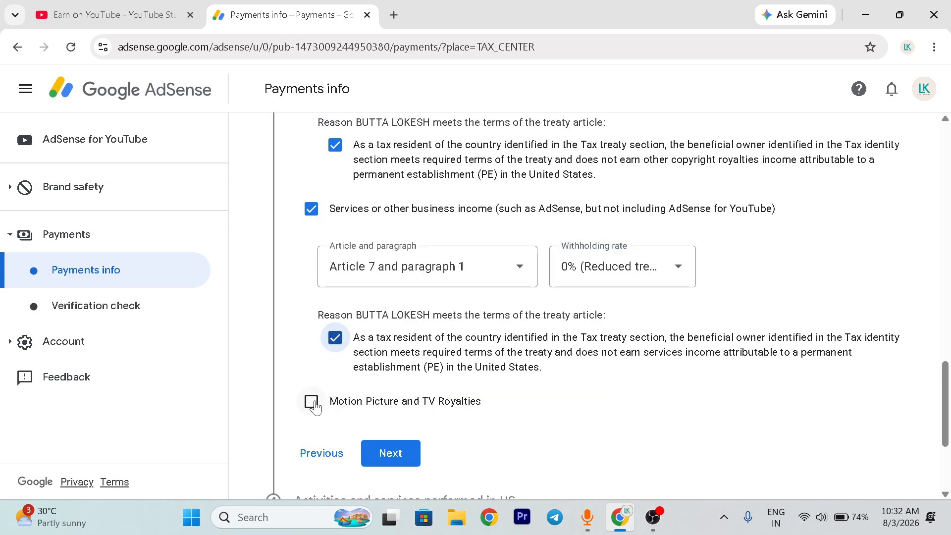
- Add Motion Picture and TV Royalties with Article 12 and paragraph 2A II, the 15% reduced treaty rate, and the treaty terms confirmed
left_click(312, 401)
scroll(471, 351, "down", 2)
left_click(477, 322)
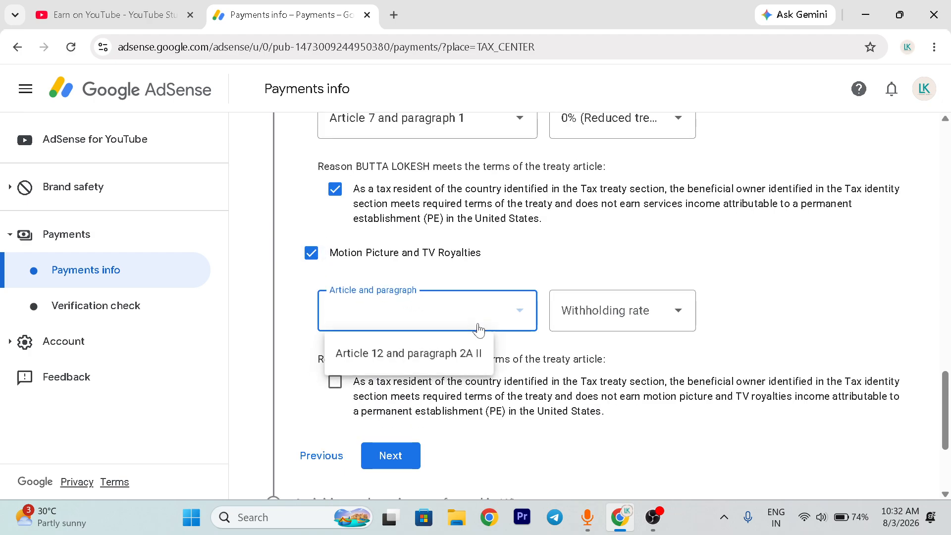
left_click(431, 355)
left_click(598, 306)
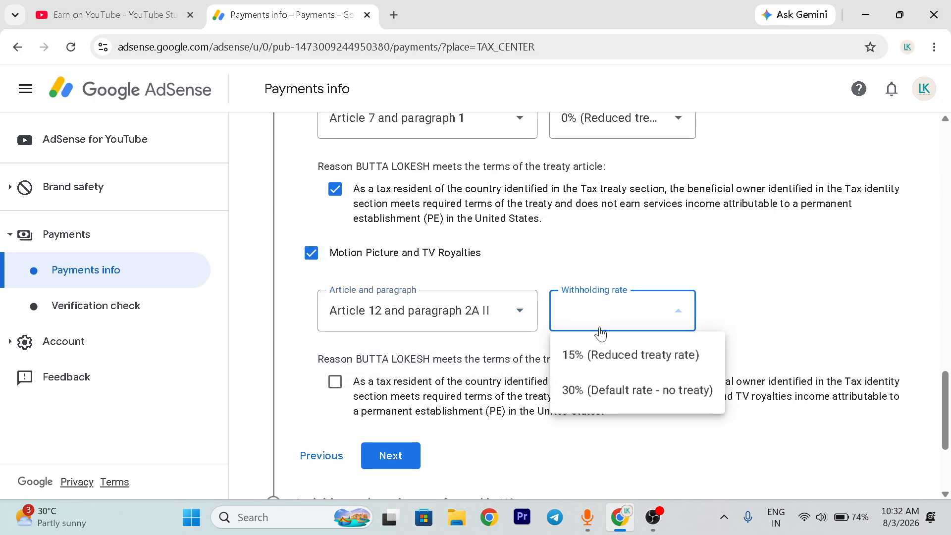
left_click(616, 355)
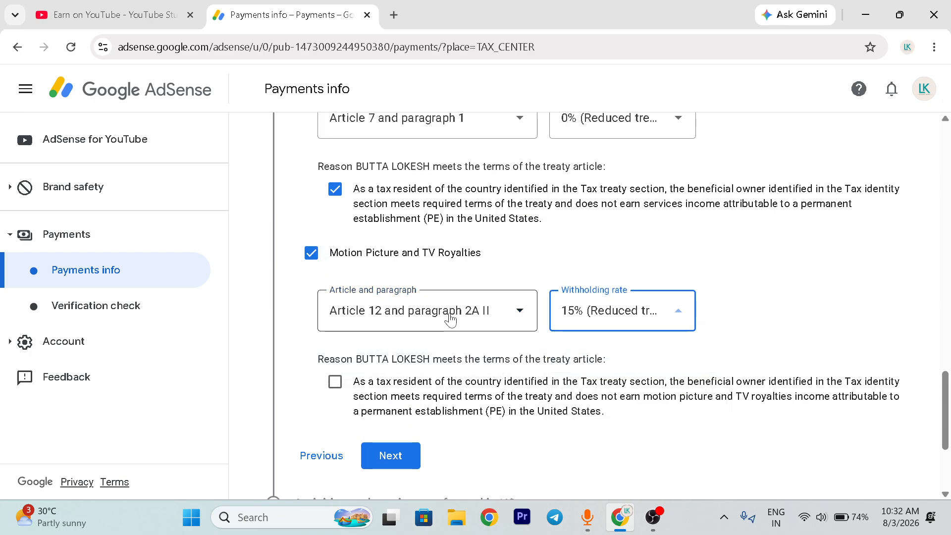
left_click(335, 382)
- Check the treaty claims for all three income types and continue to the section on activities performed in the US
scroll(567, 329, "up", 5)
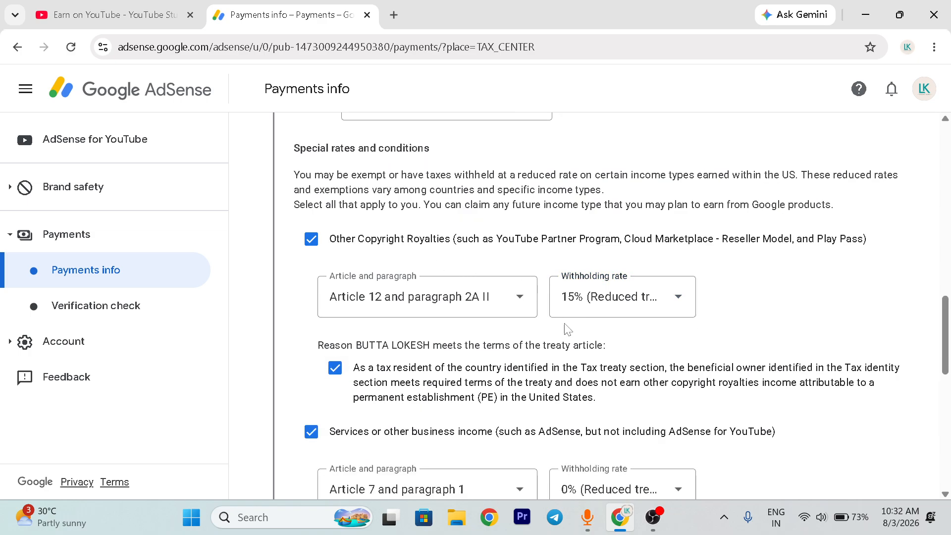
scroll(567, 329, "down", 1)
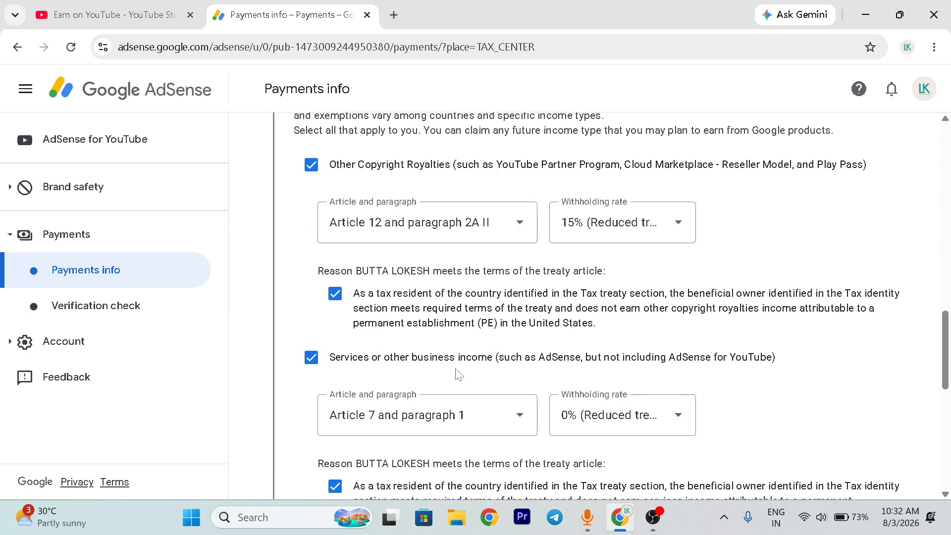
scroll(569, 423, "down", 3)
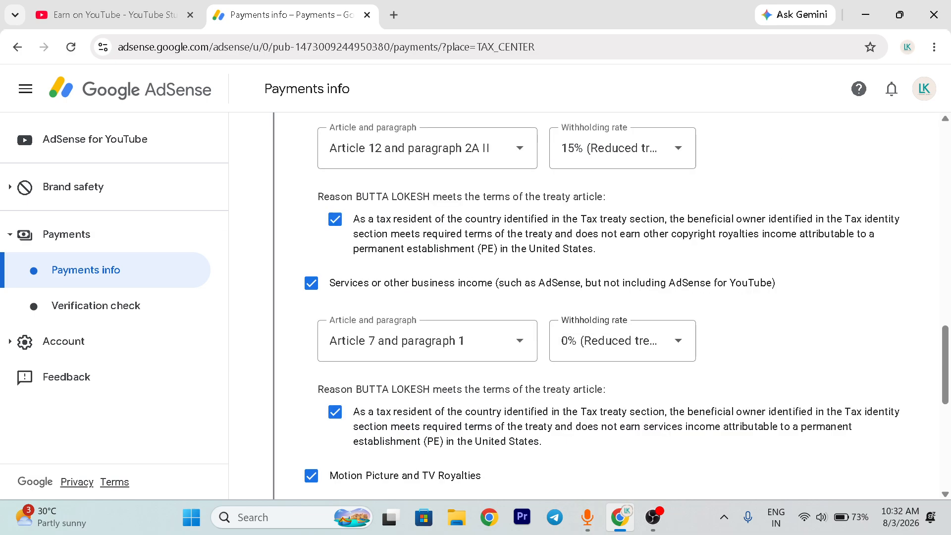
scroll(363, 391, "down", 2)
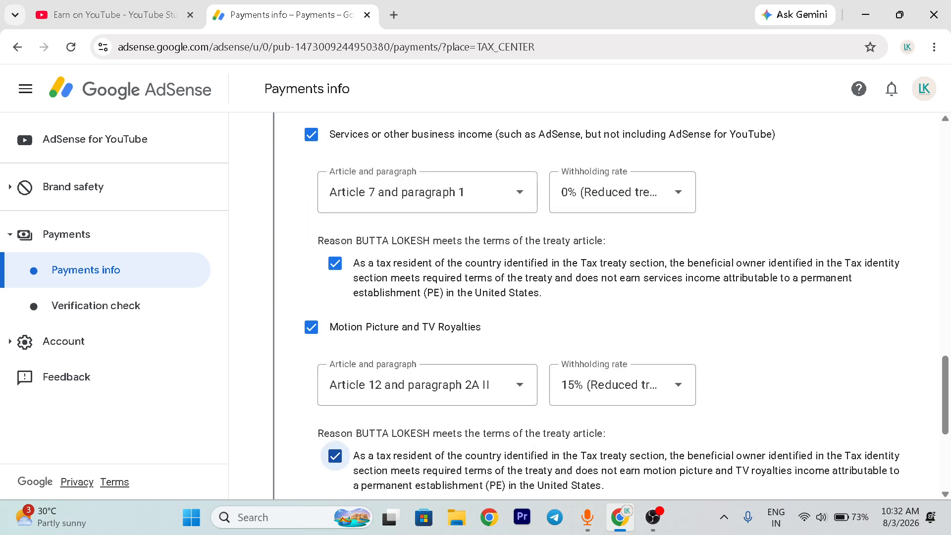
scroll(565, 424, "down", 3)
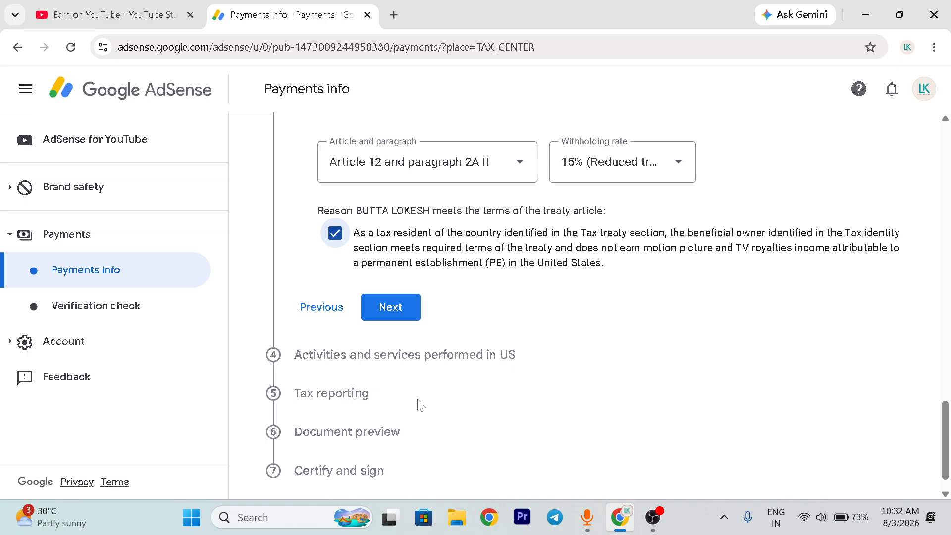
left_click(394, 314)
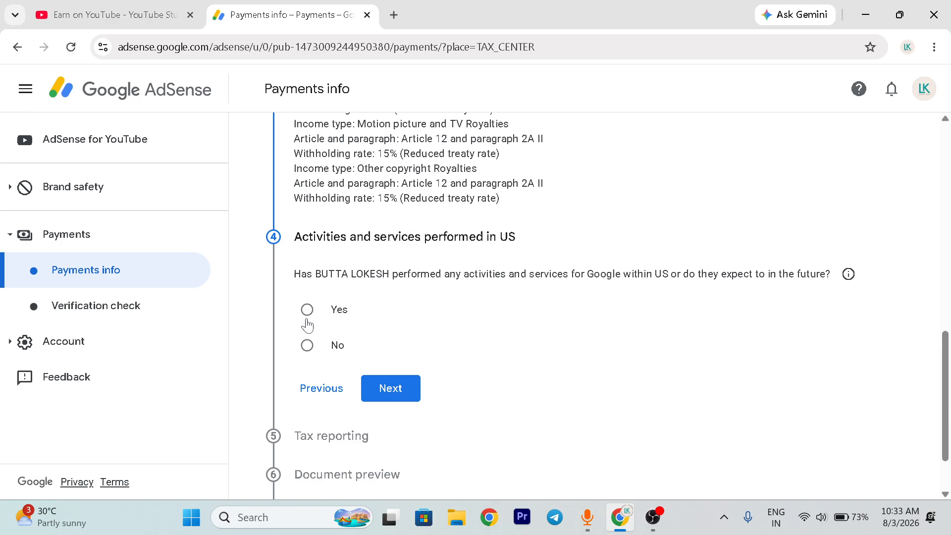
- Answer No to activities and services performed in the US, and choose to get tax documents by mail in tax reporting
left_click(307, 345)
left_click(390, 388)
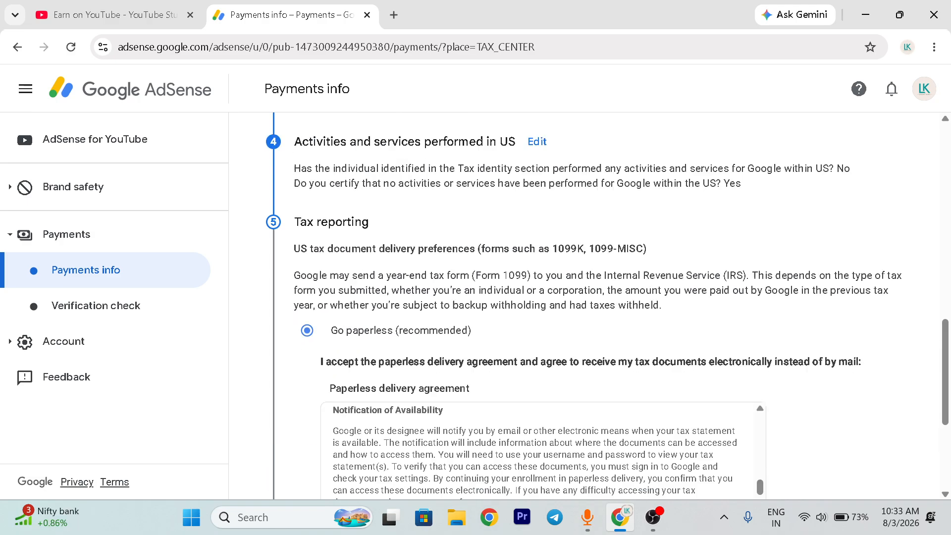
scroll(545, 307, "down", 3)
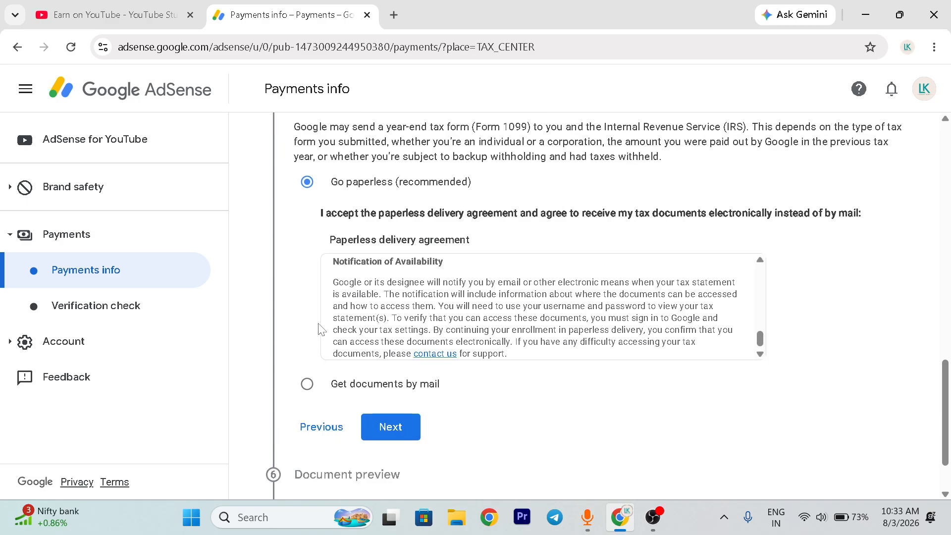
left_click(307, 384)
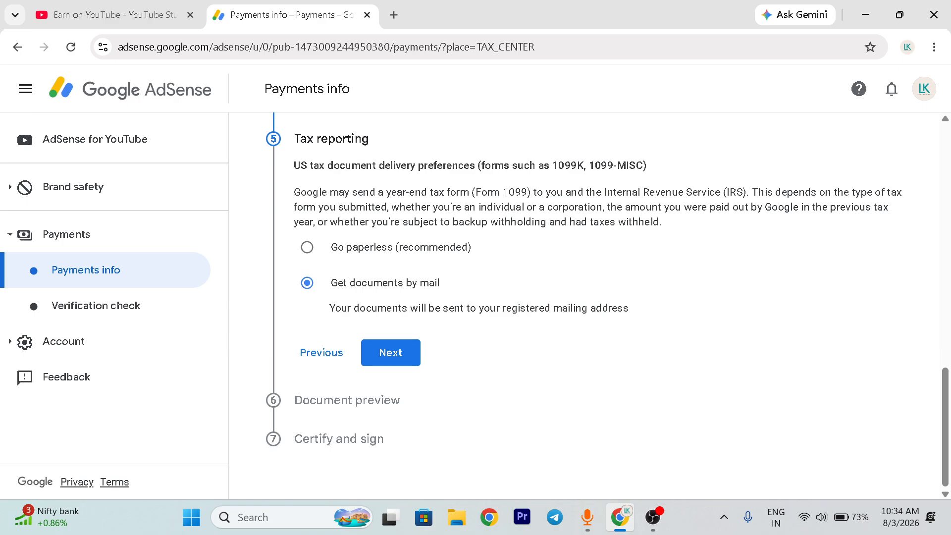
left_click_drag(550, 309, 628, 309)
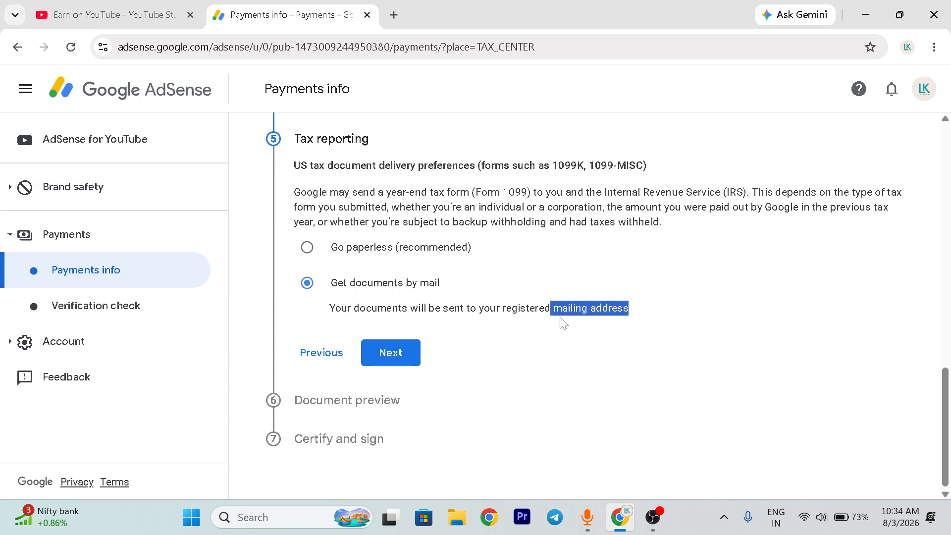
left_click(390, 353)
- Open the generated Form W-8BEN: Motion picture and TV PDF, look through its contents, and close it
scroll(309, 362, "up", 1)
scroll(761, 366, "down", 1)
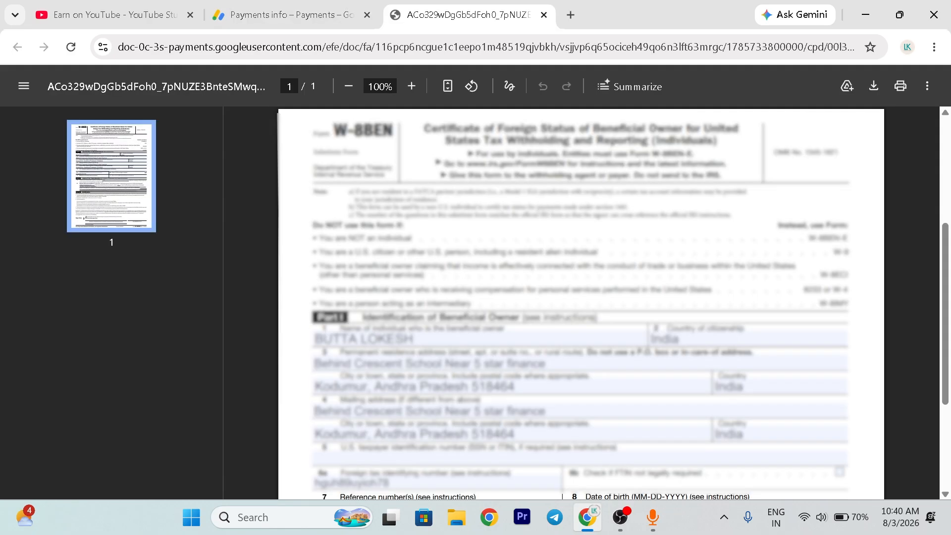
scroll(563, 109, "down", 5)
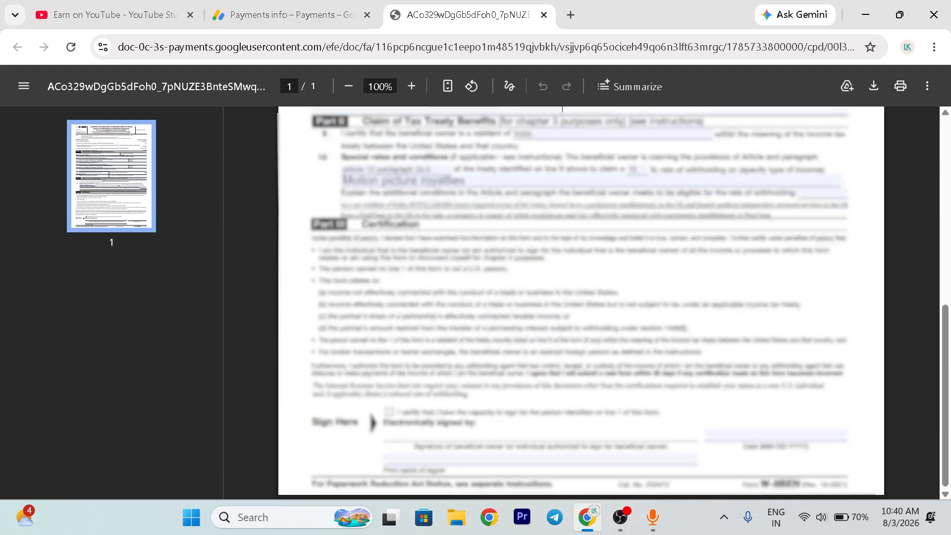
scroll(562, 109, "up", 8)
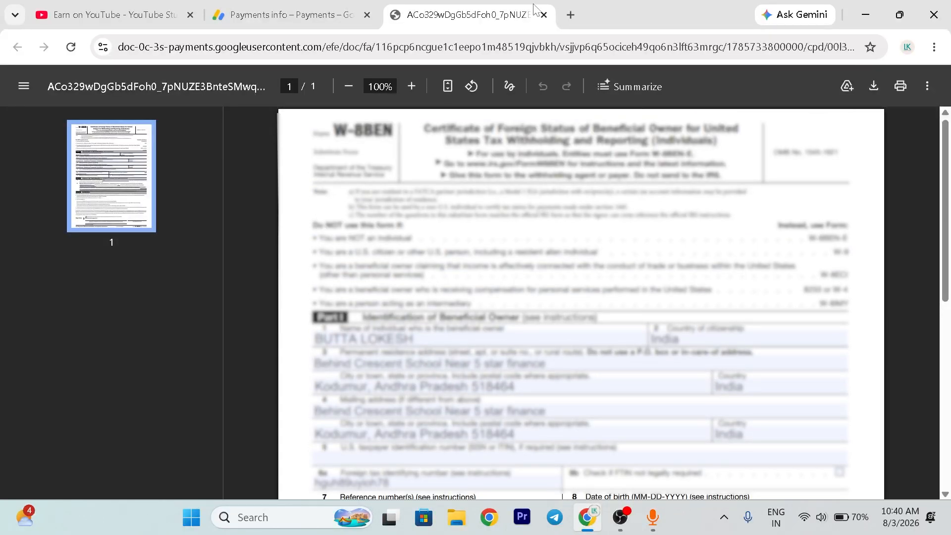
left_click(544, 15)
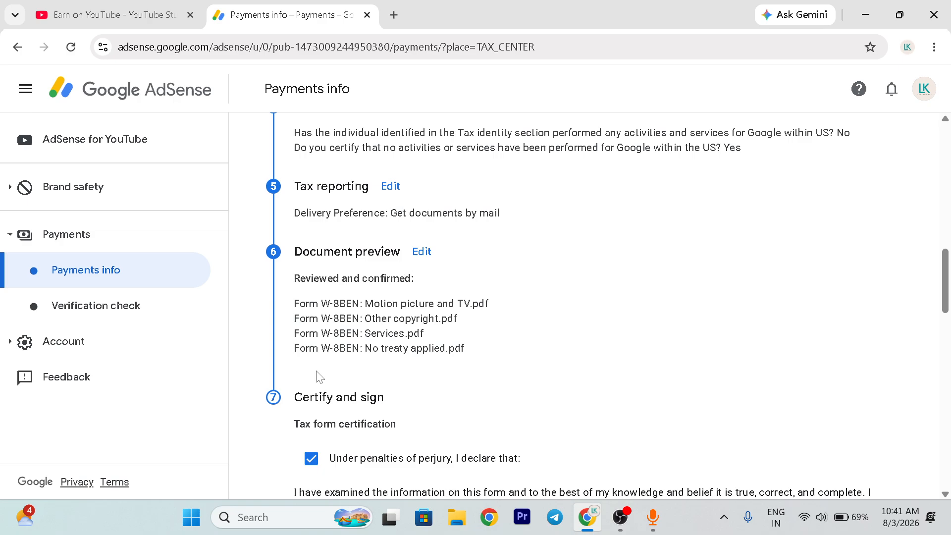
- Review the Certify and sign section, covering the perjury declaration, the unchanged status affidavit and the electronic signature confirmation
scroll(381, 415, "down", 15)
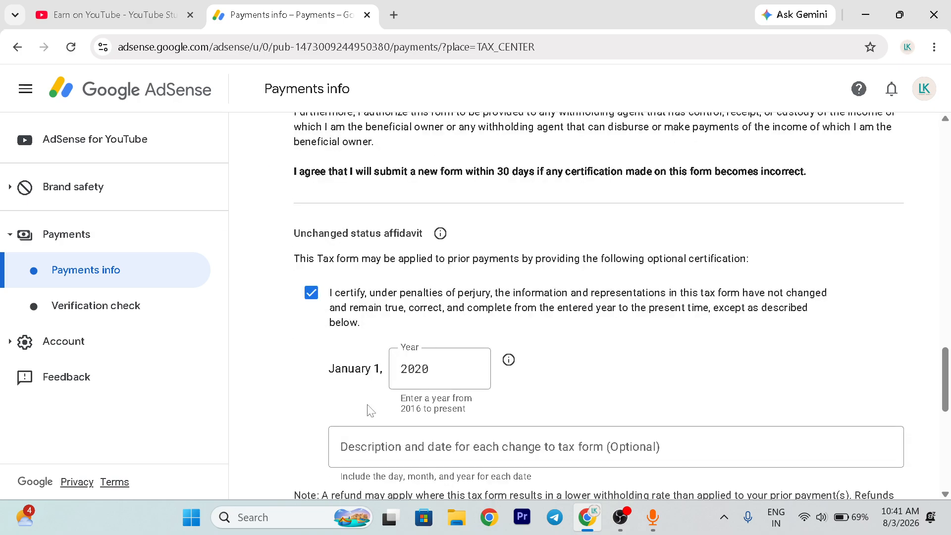
scroll(366, 409, "down", 3)
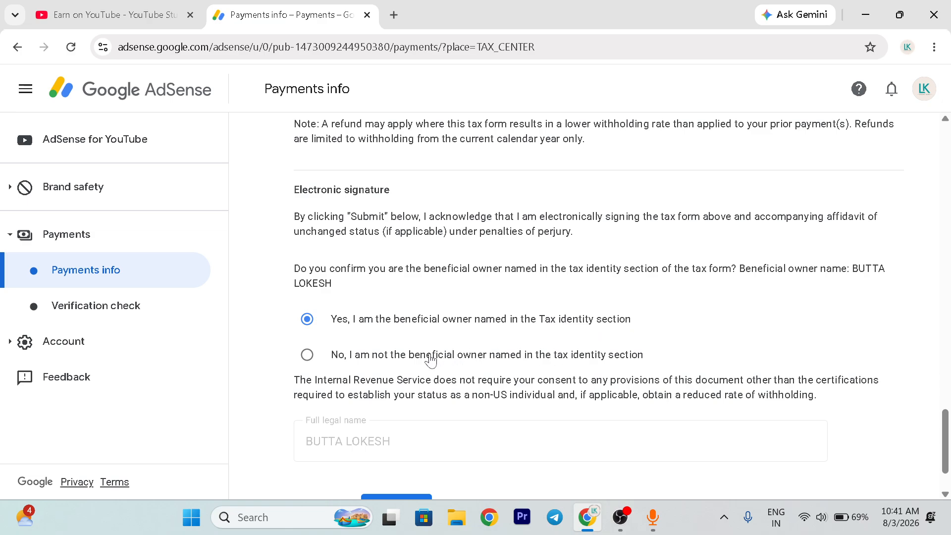
scroll(430, 354, "down", 2)
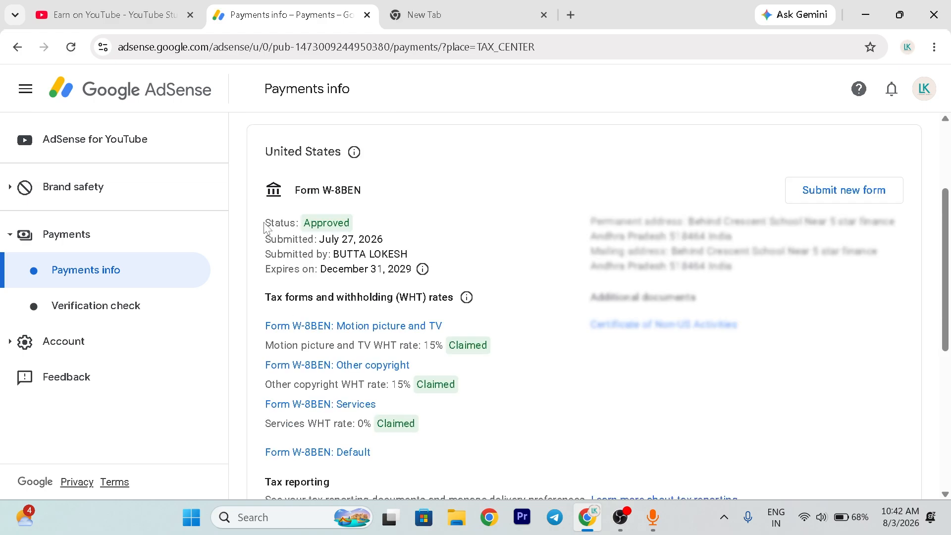
- Check the Form W-8BEN status, and open the tax info from the Google Payments email in Gmail to examine the withholding rates
left_click_drag(265, 224, 359, 230)
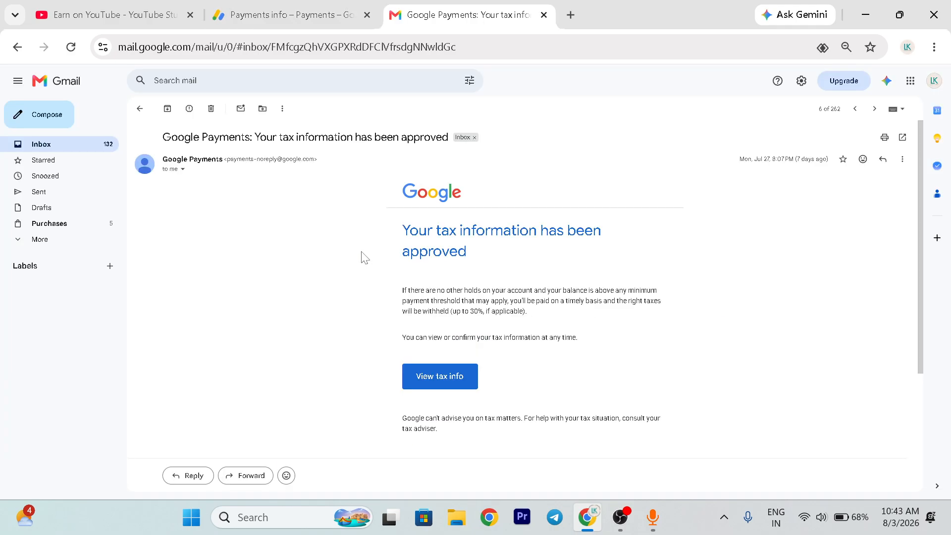
left_click_drag(403, 229, 469, 265)
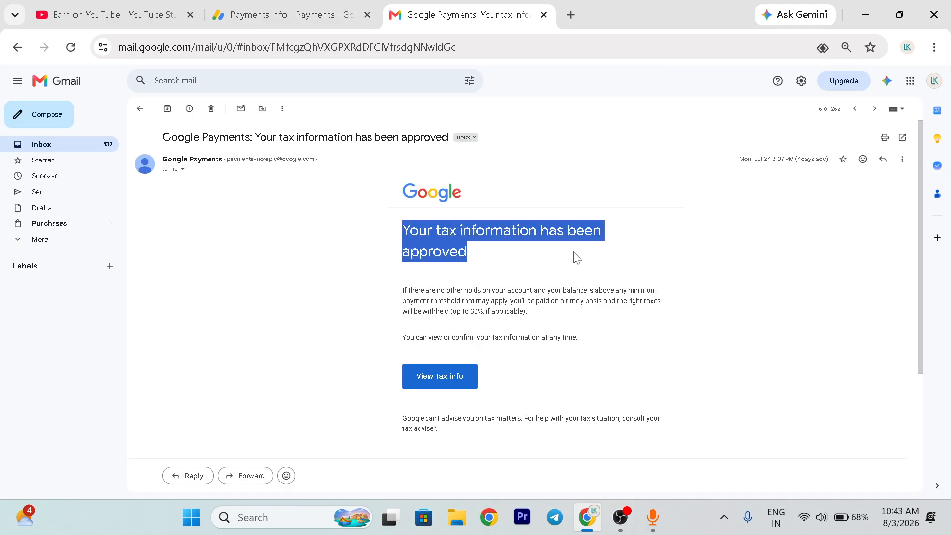
left_click(452, 383)
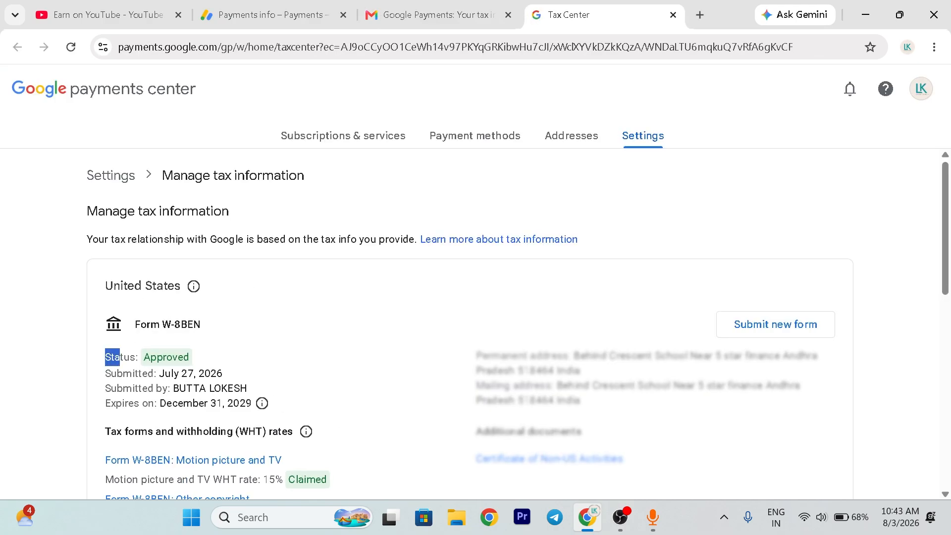
scroll(332, 420, "down", 3)
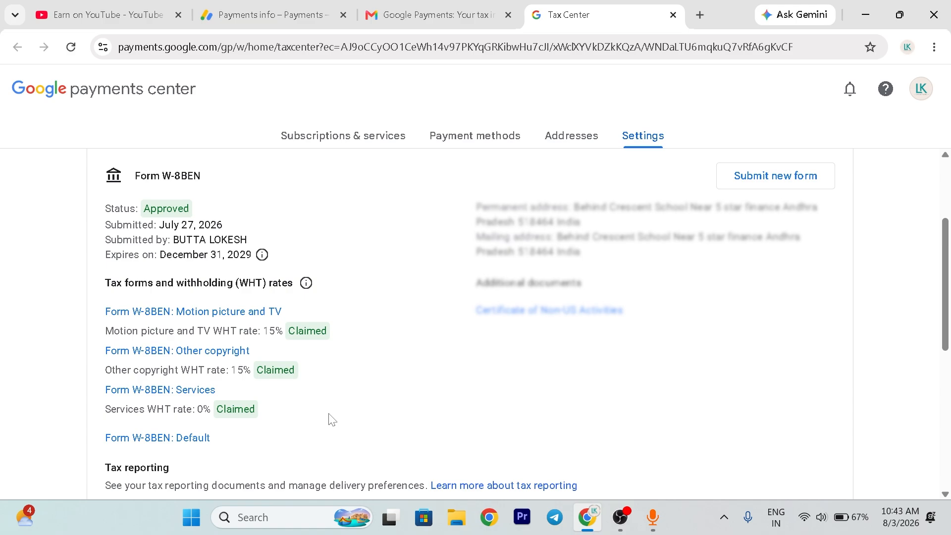